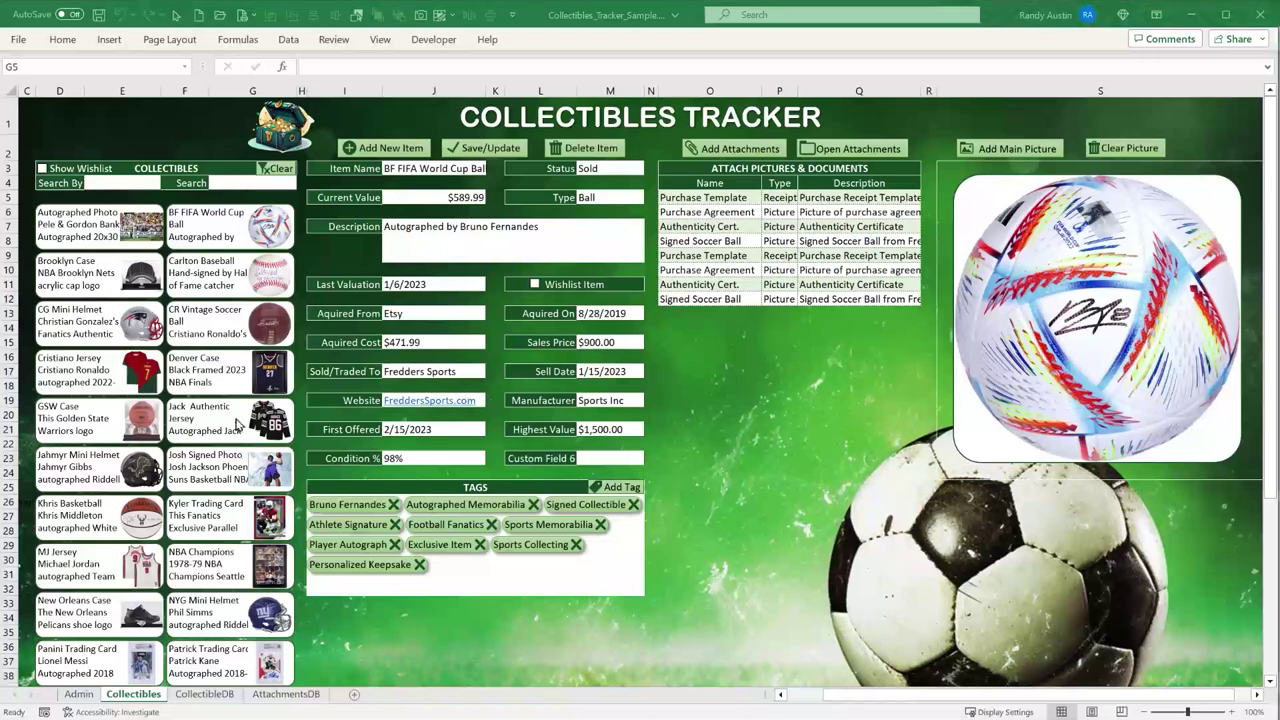
Browse the Jack Authentic Jersey, Denver Case, CR Vintage Soccer Ball, Carlton Baseball and Brooklyn Case records.
click(236, 420)
click(216, 374)
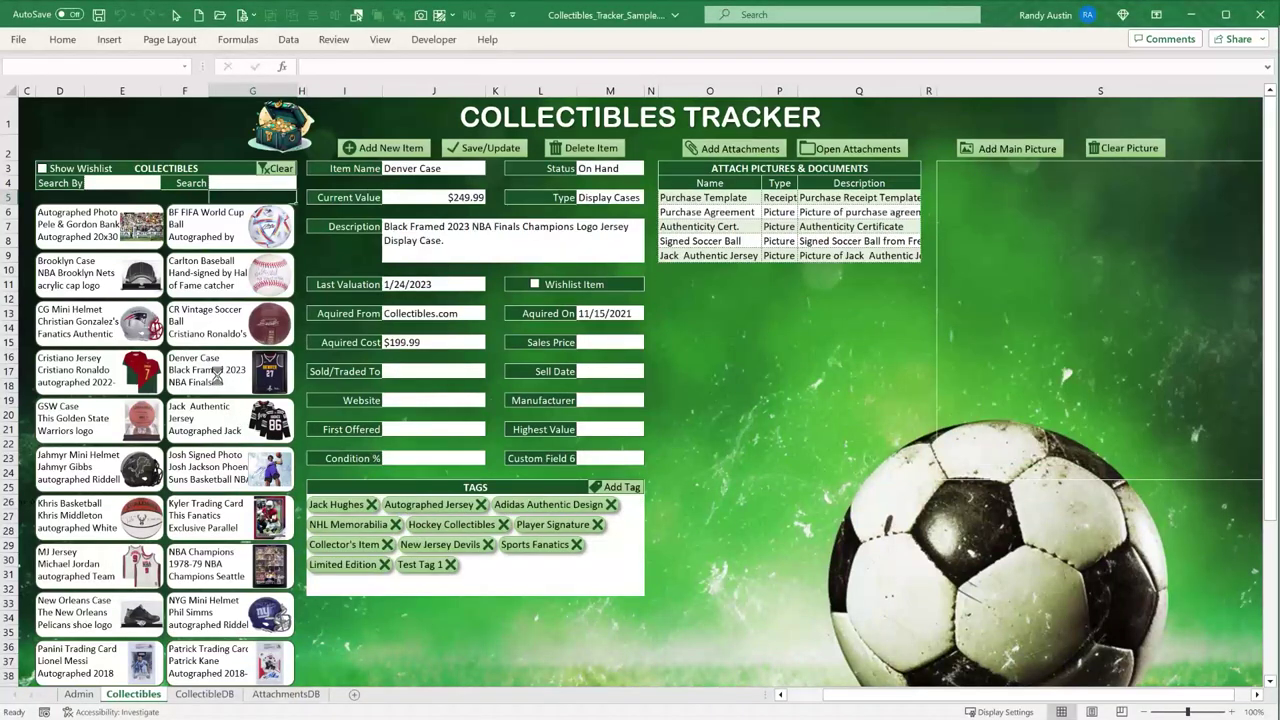
click(200, 322)
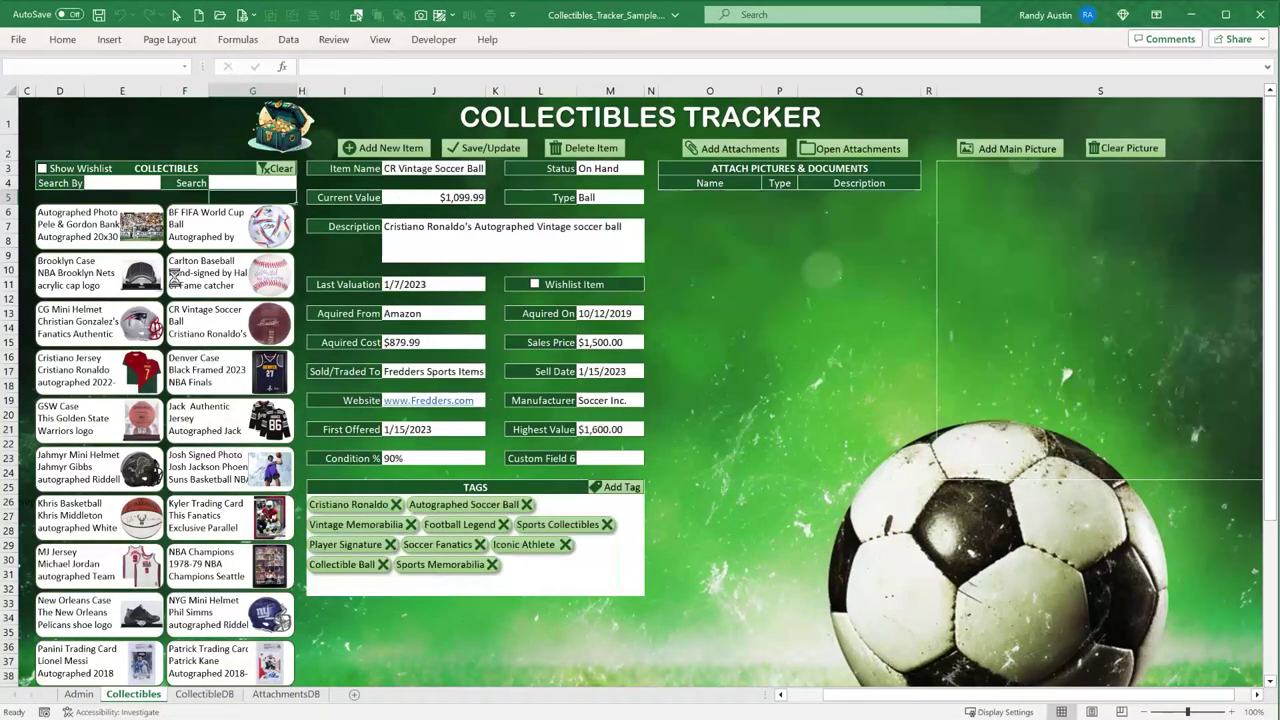
click(175, 282)
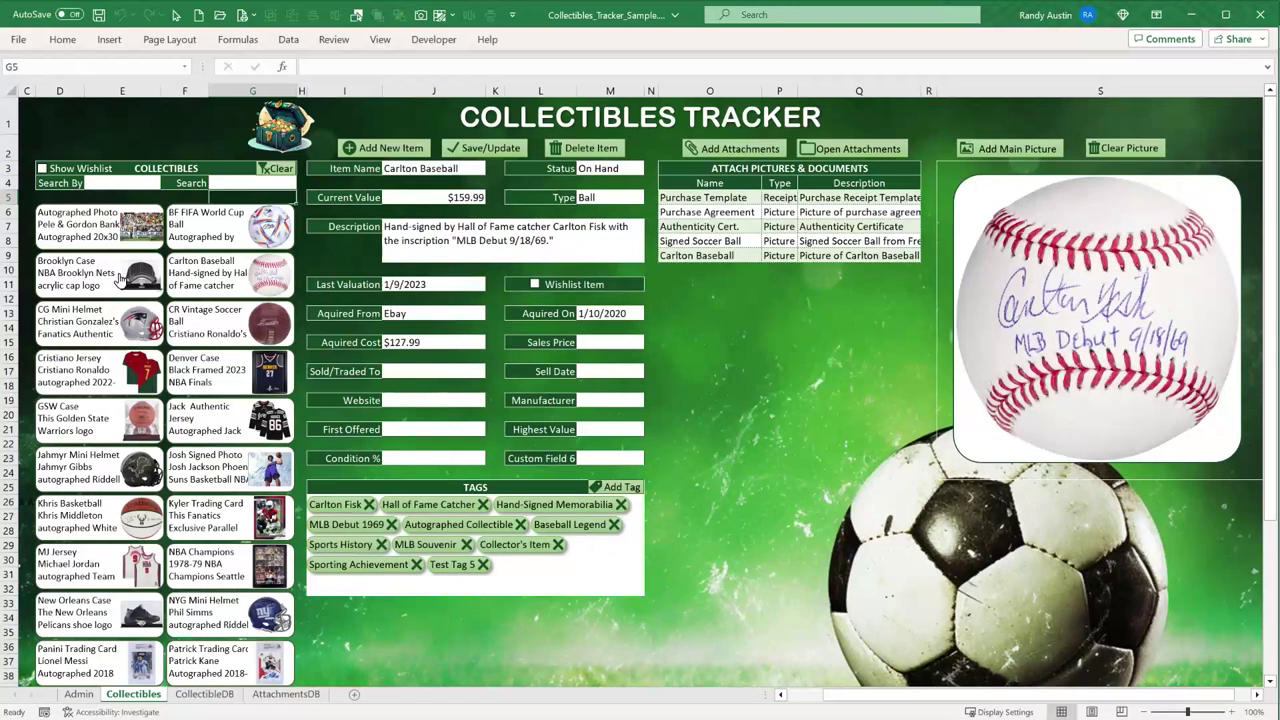
click(119, 274)
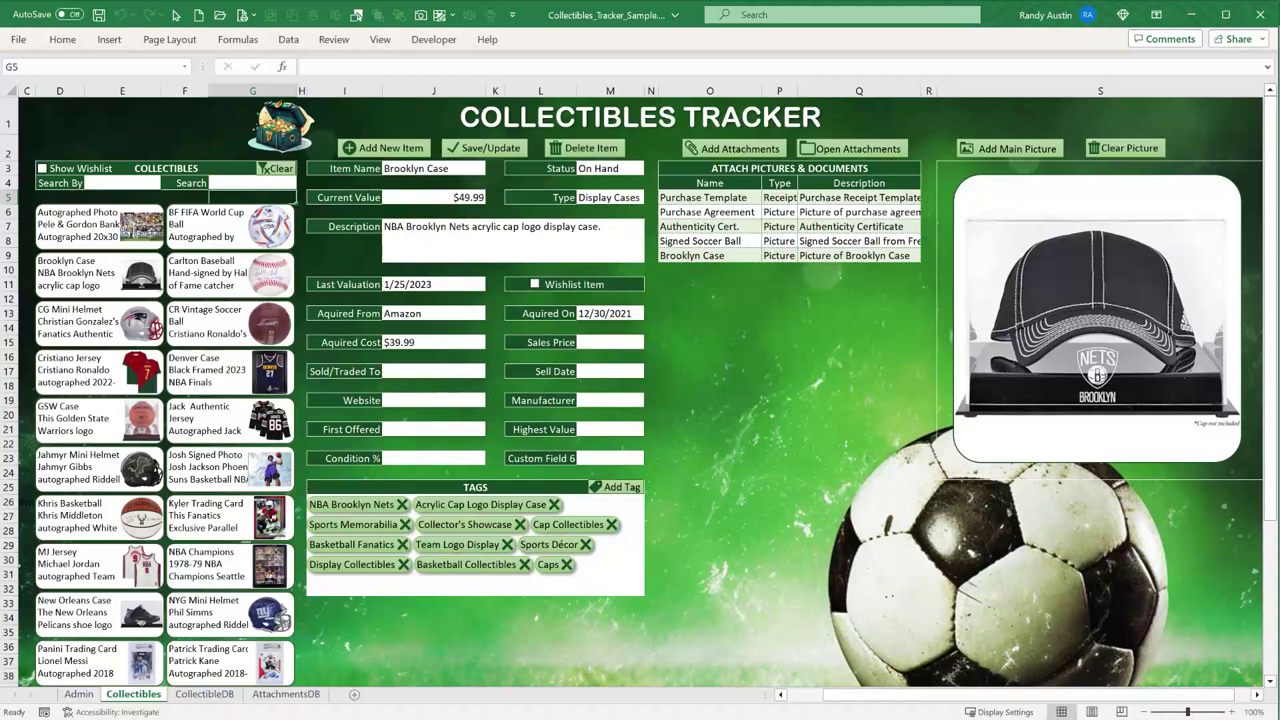
click(190, 284)
click(200, 325)
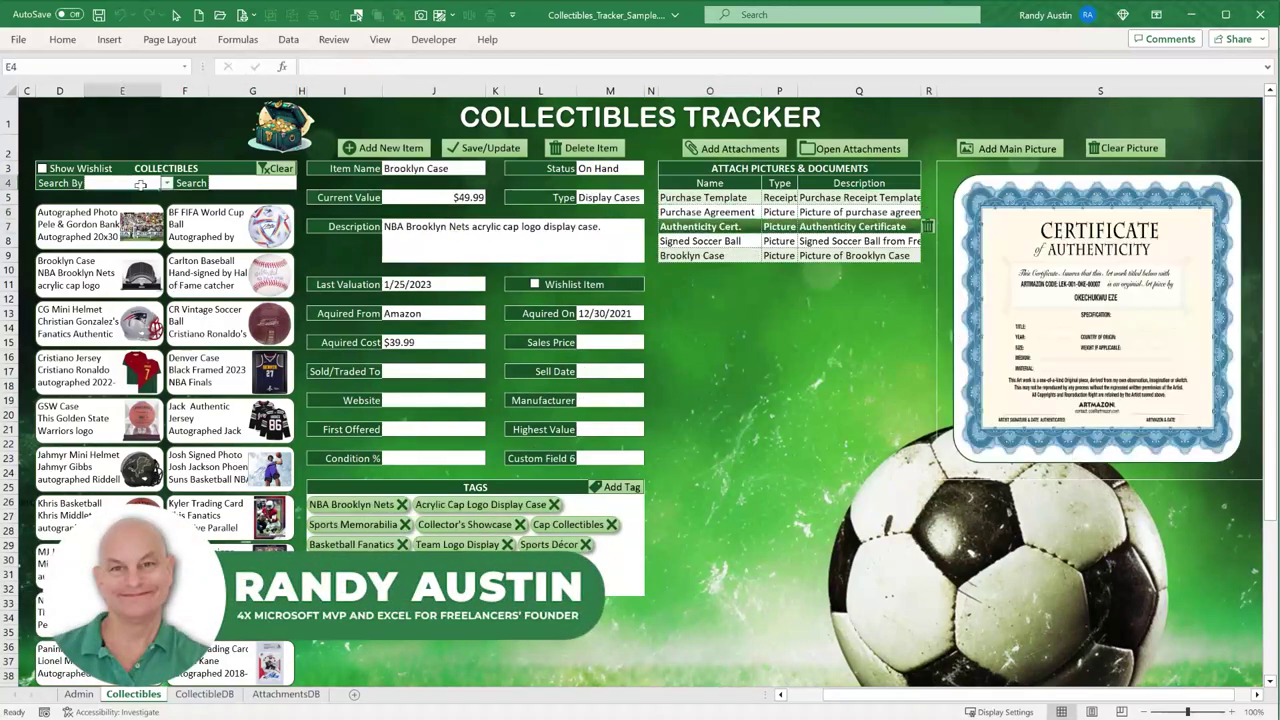
click(120, 183)
Search collectibles by Item Name for 'Ball', then clear the search to list every item.
click(168, 183)
click(115, 198)
click(225, 183)
text(Bal)
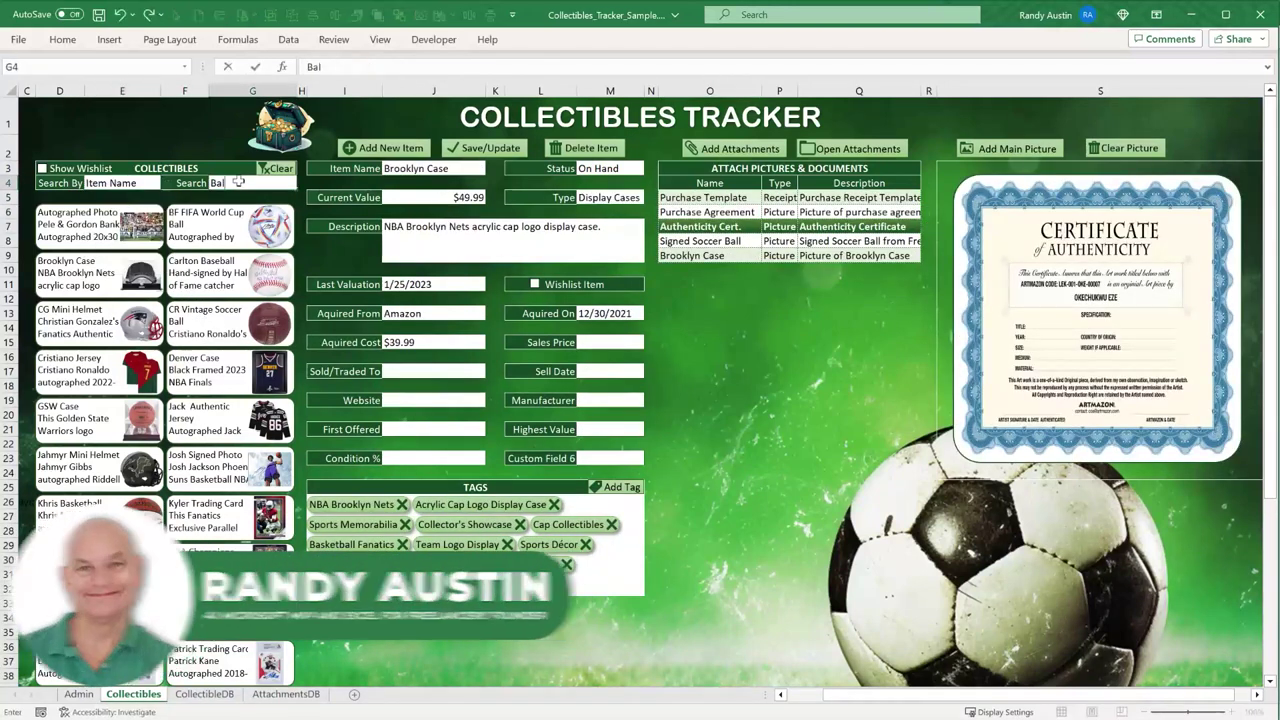
text(l)
key(Return)
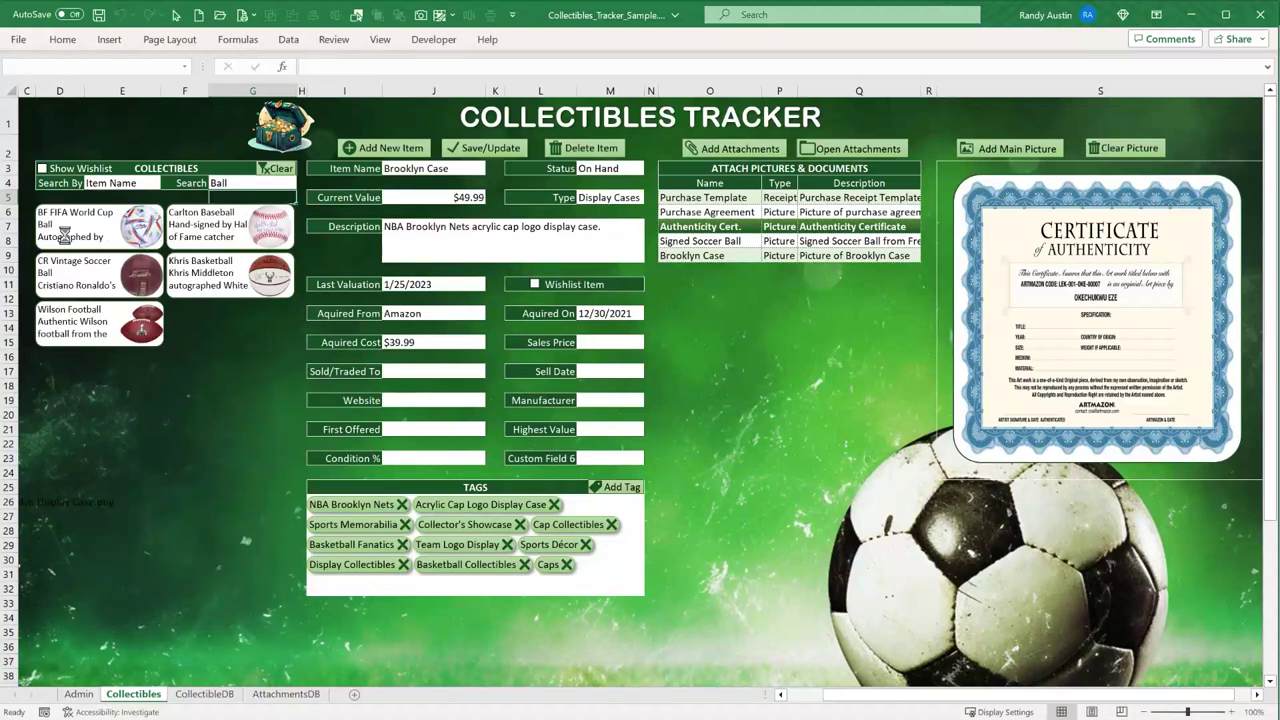
click(64, 236)
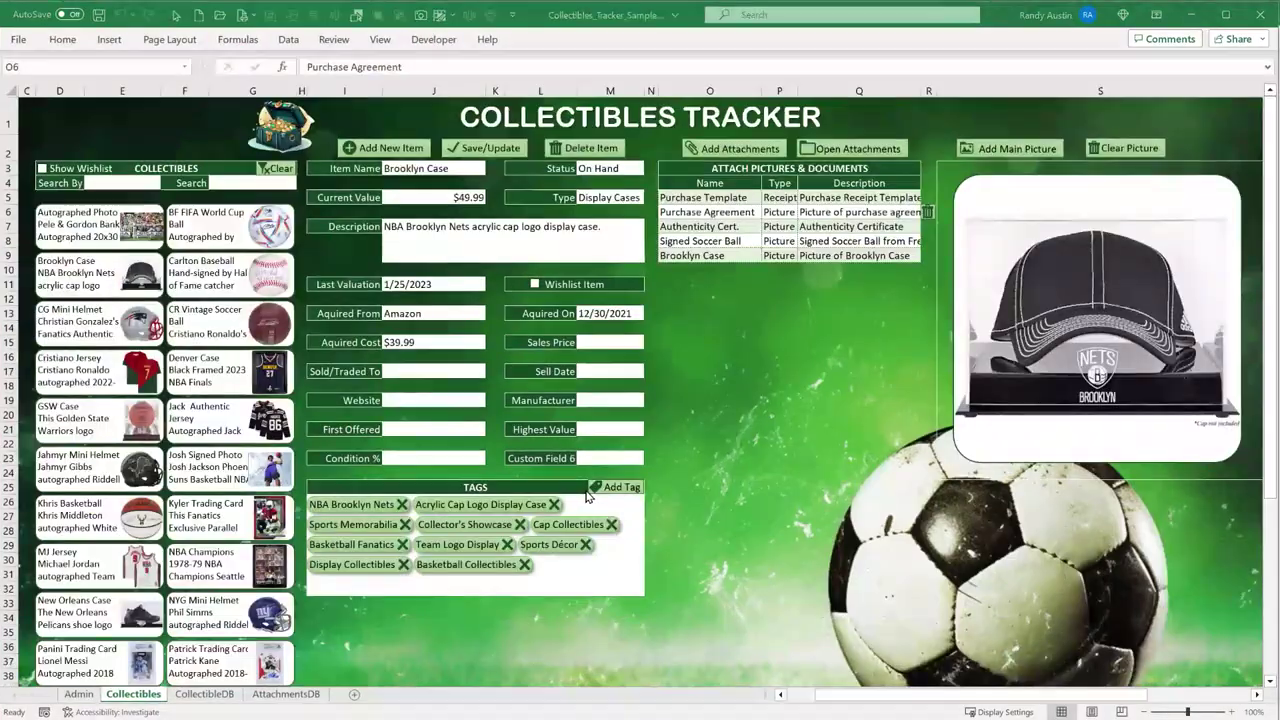
Add a 'Caps' tag to the Brooklyn Case record.
click(592, 490)
text(Caps)
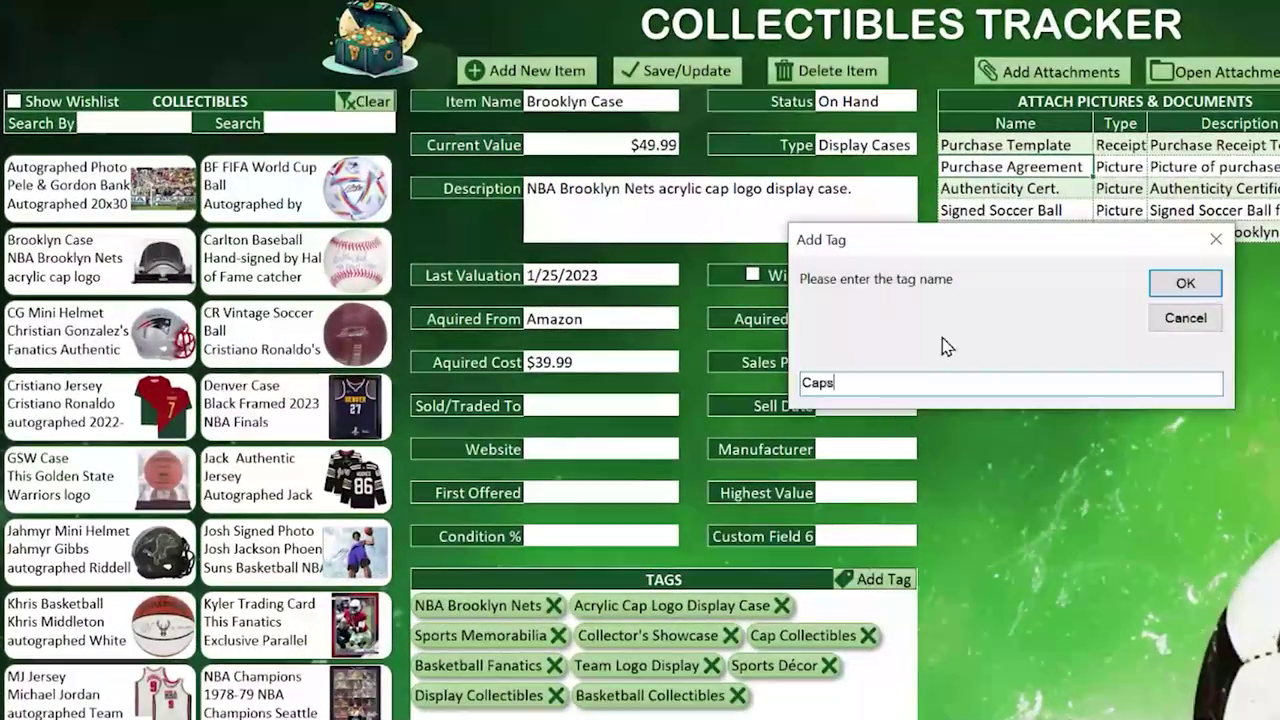
click(1200, 282)
Search collectibles by Tags for 'caps'.
click(130, 122)
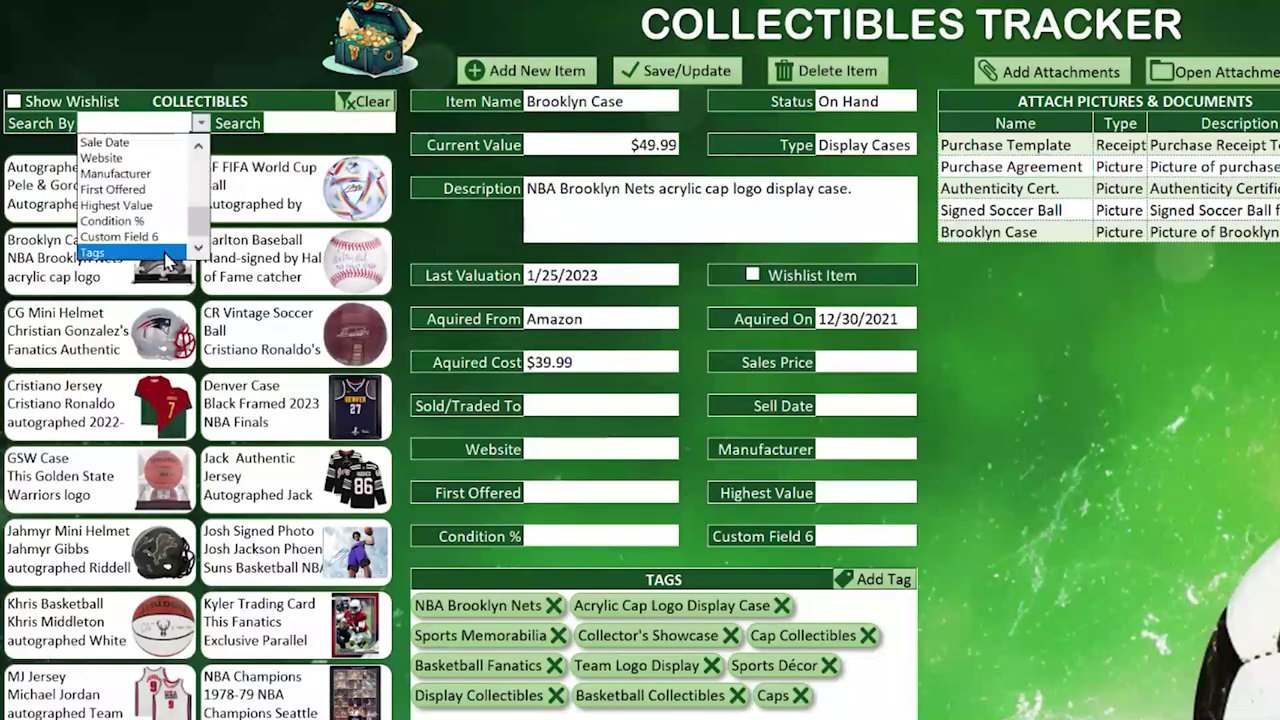
click(168, 252)
text(caps)
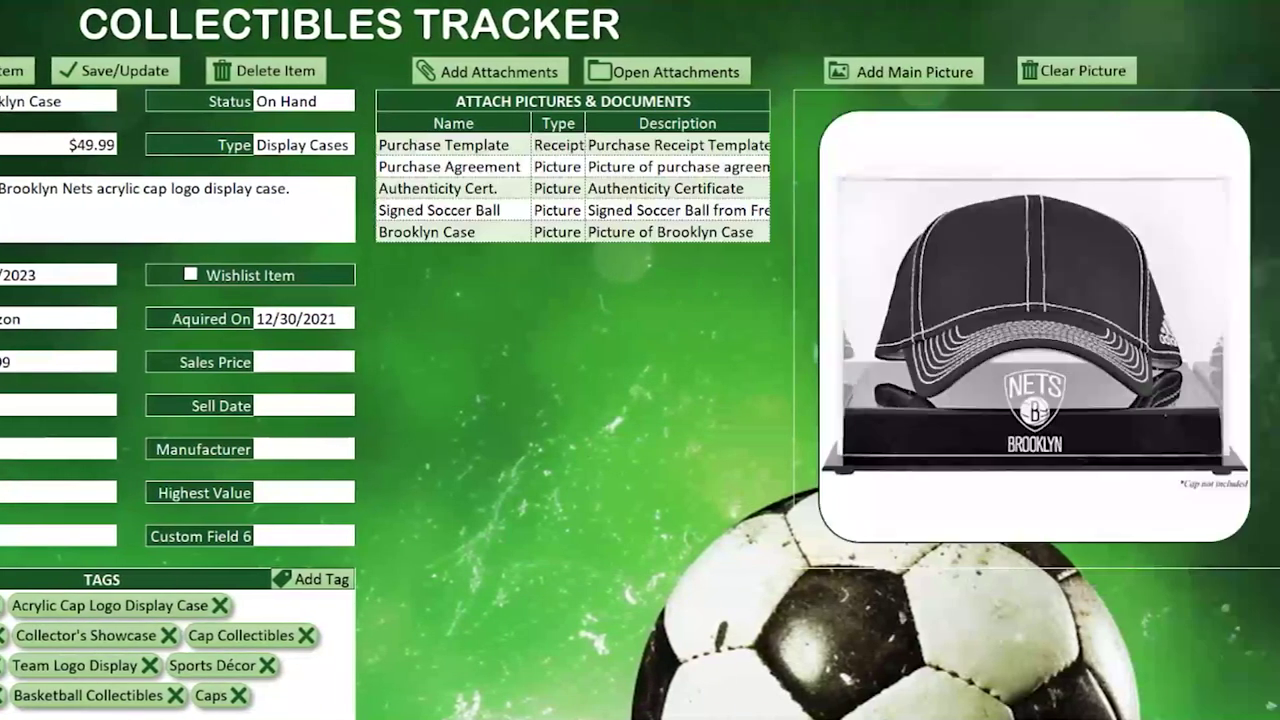
Preview the Purchase Agreement and Authenticity Cert. attachments, then return to the main picture.
click(448, 166)
click(452, 188)
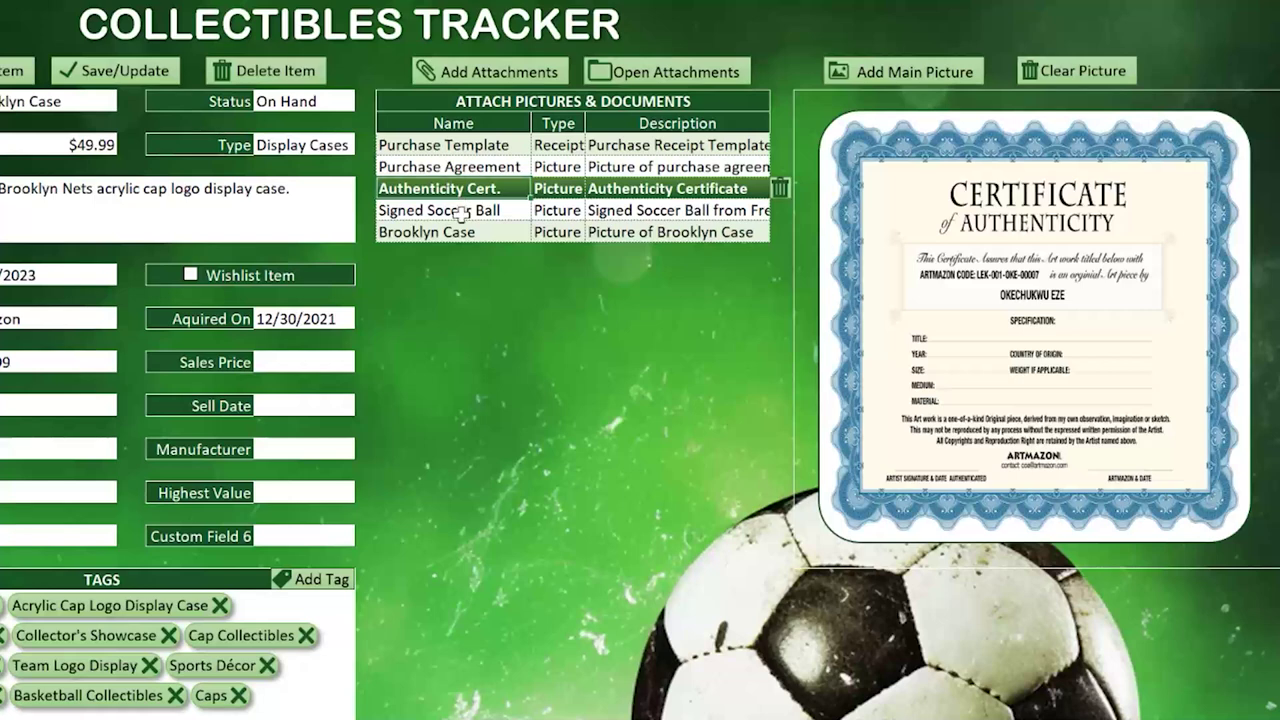
click(606, 329)
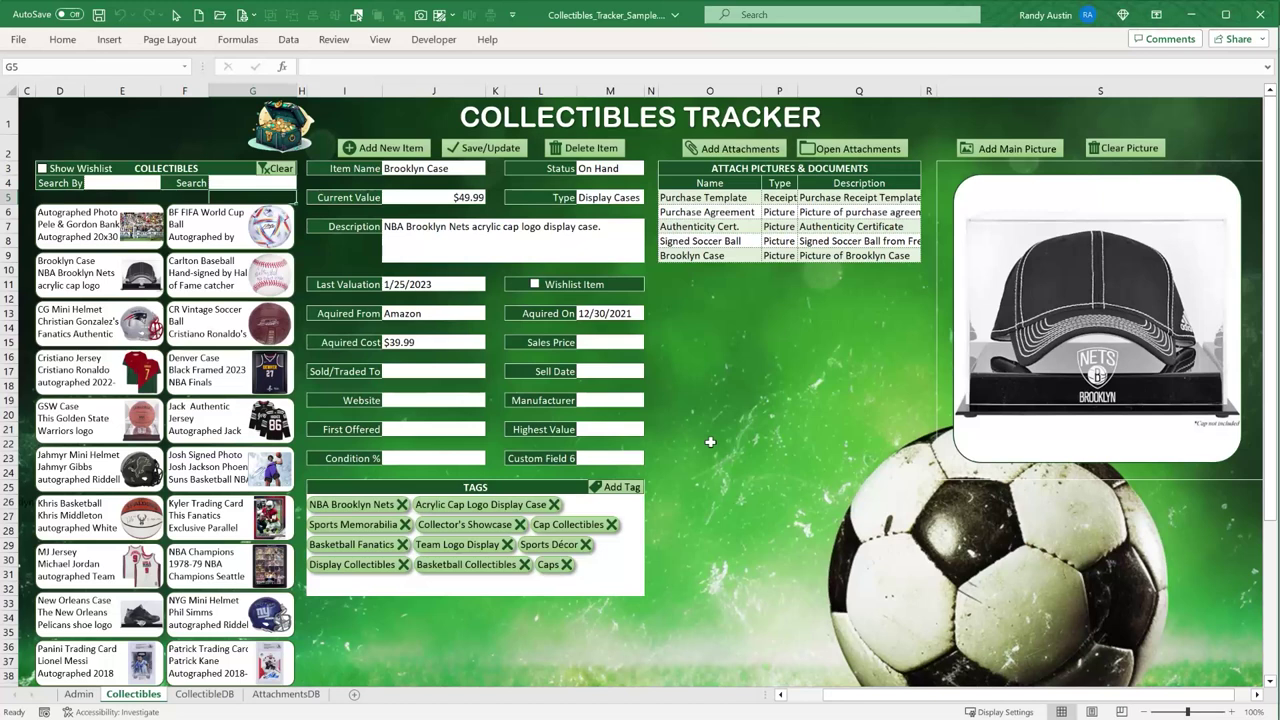
Load the Carlton Baseball record, then the CR Vintage Soccer Ball record with its maroon picture.
click(729, 313)
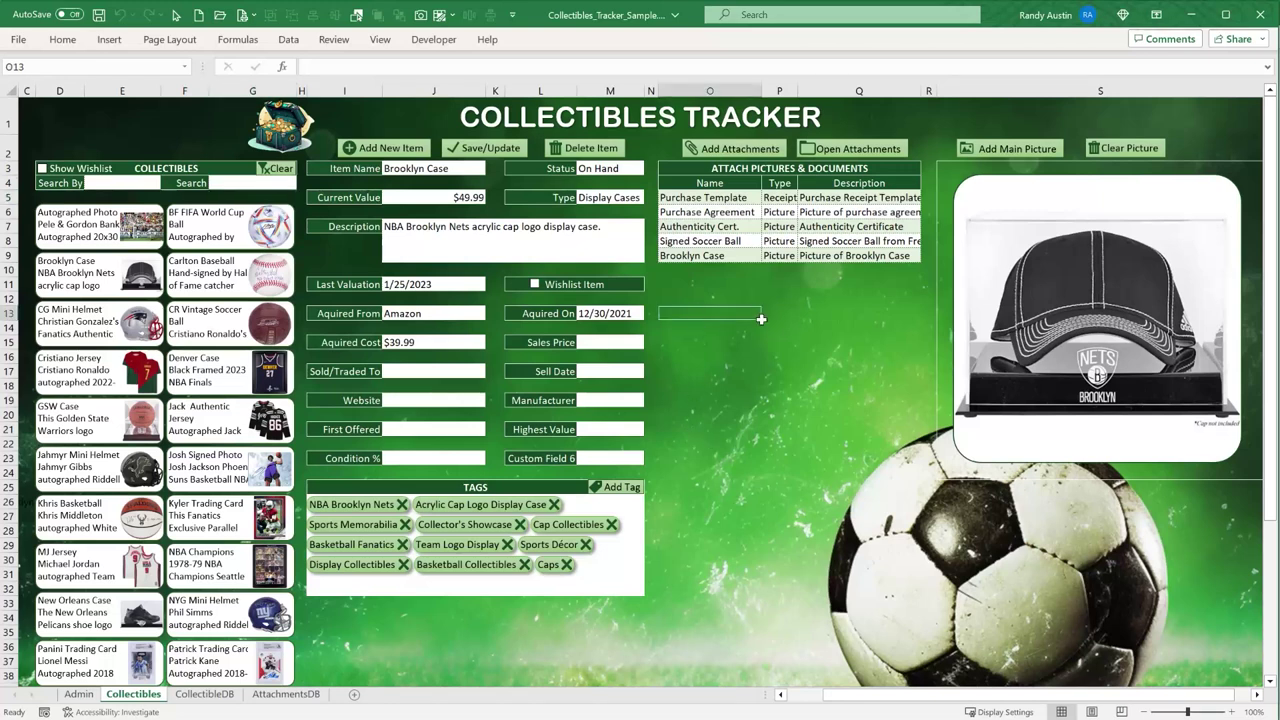
click(240, 281)
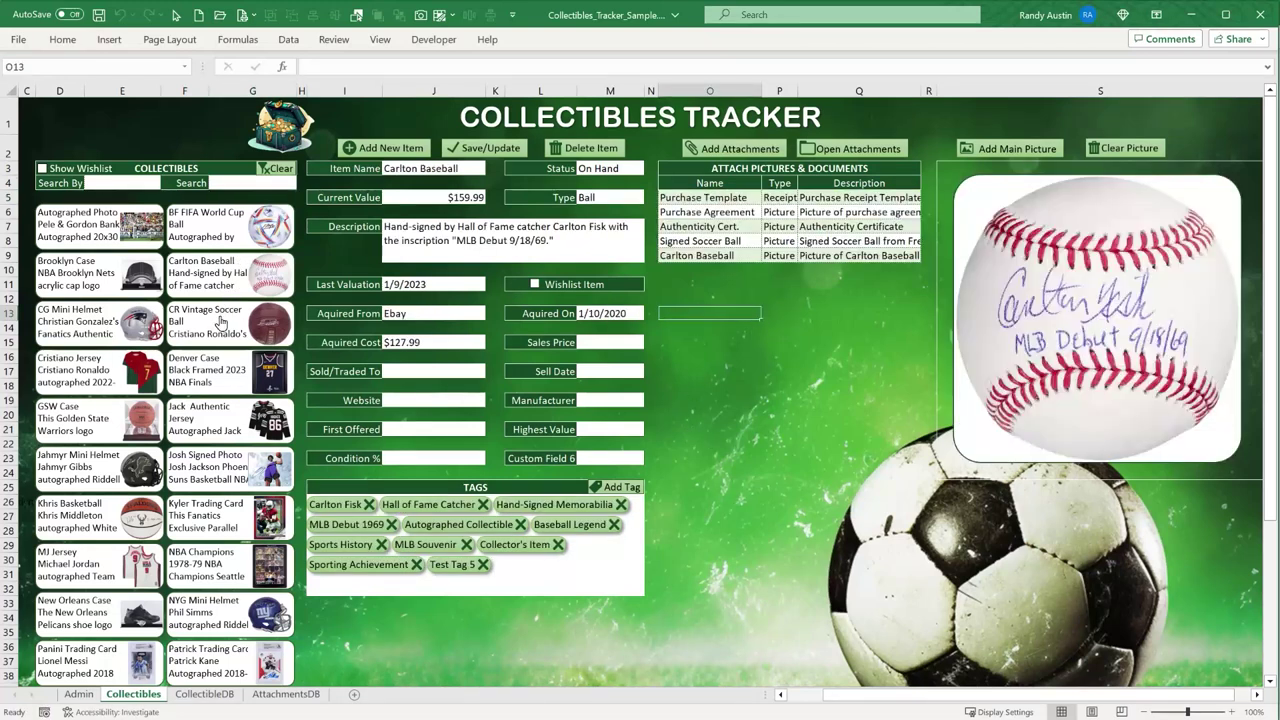
click(221, 321)
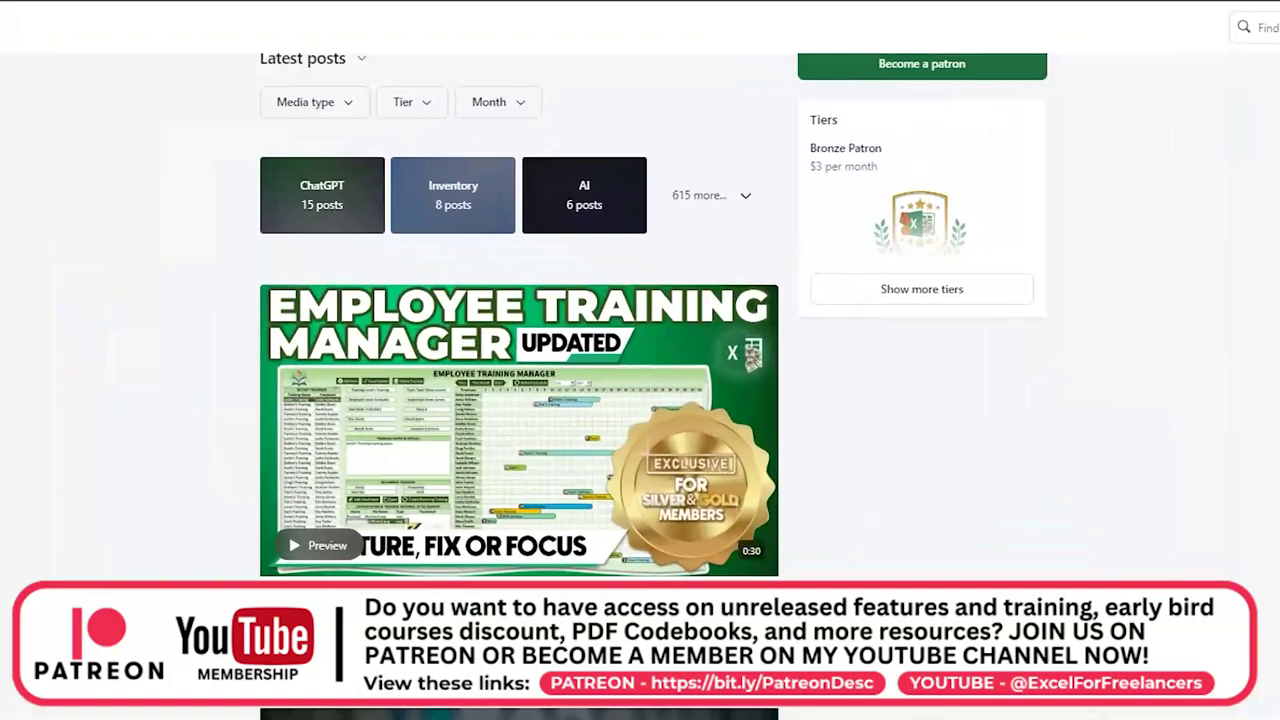
Scroll the Patreon feed down past the Productivity Tracker to the Inventory Management post.
scroll(652, 384, down, 10)
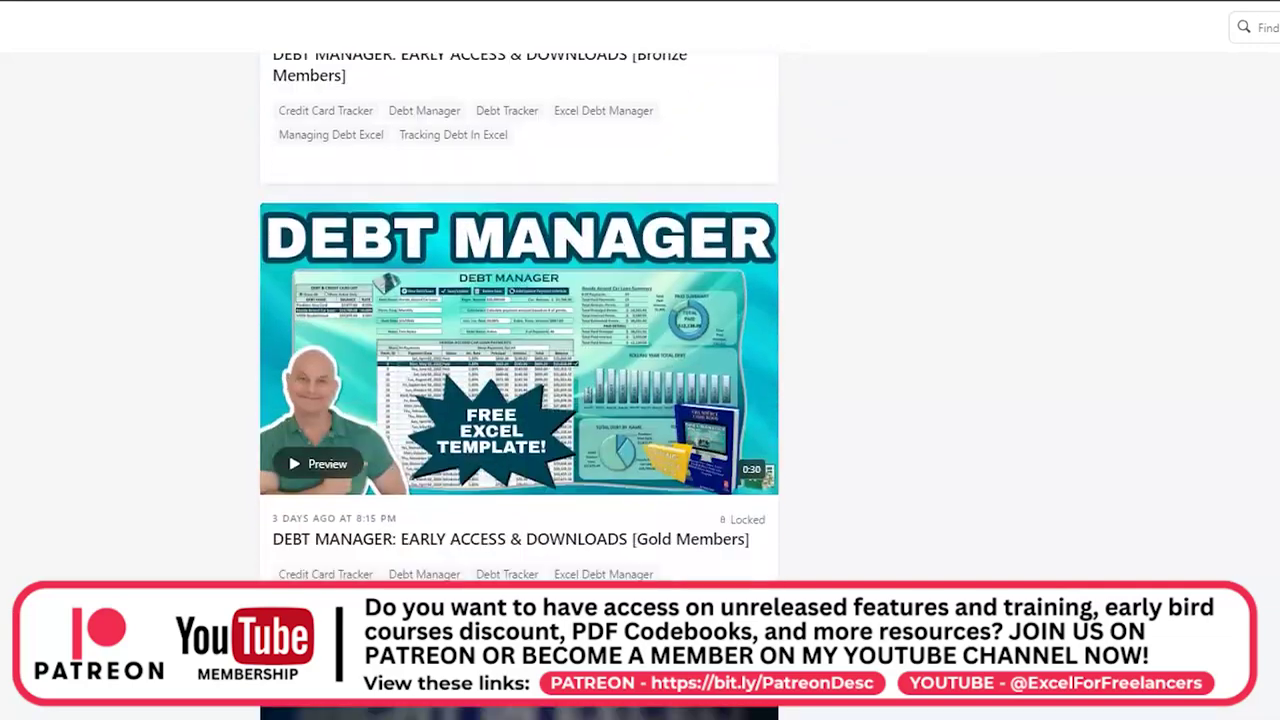
scroll(519, 317, down, 15)
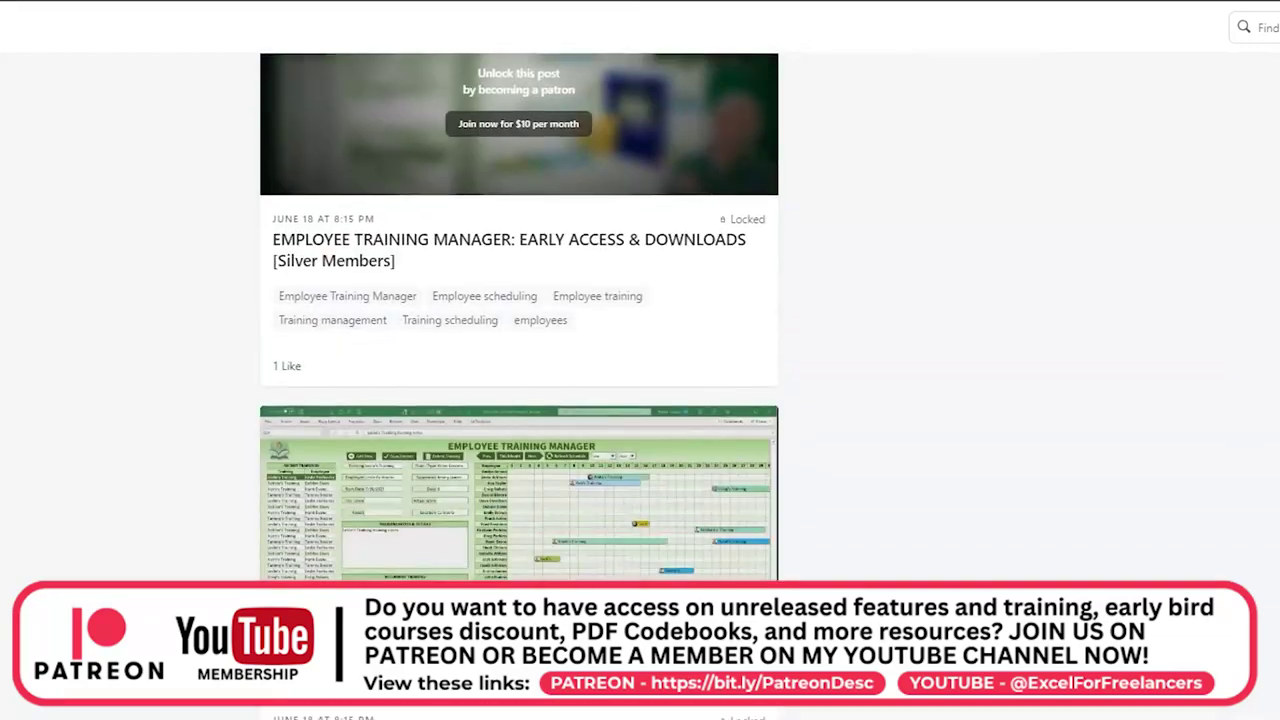
scroll(519, 317, down, 15)
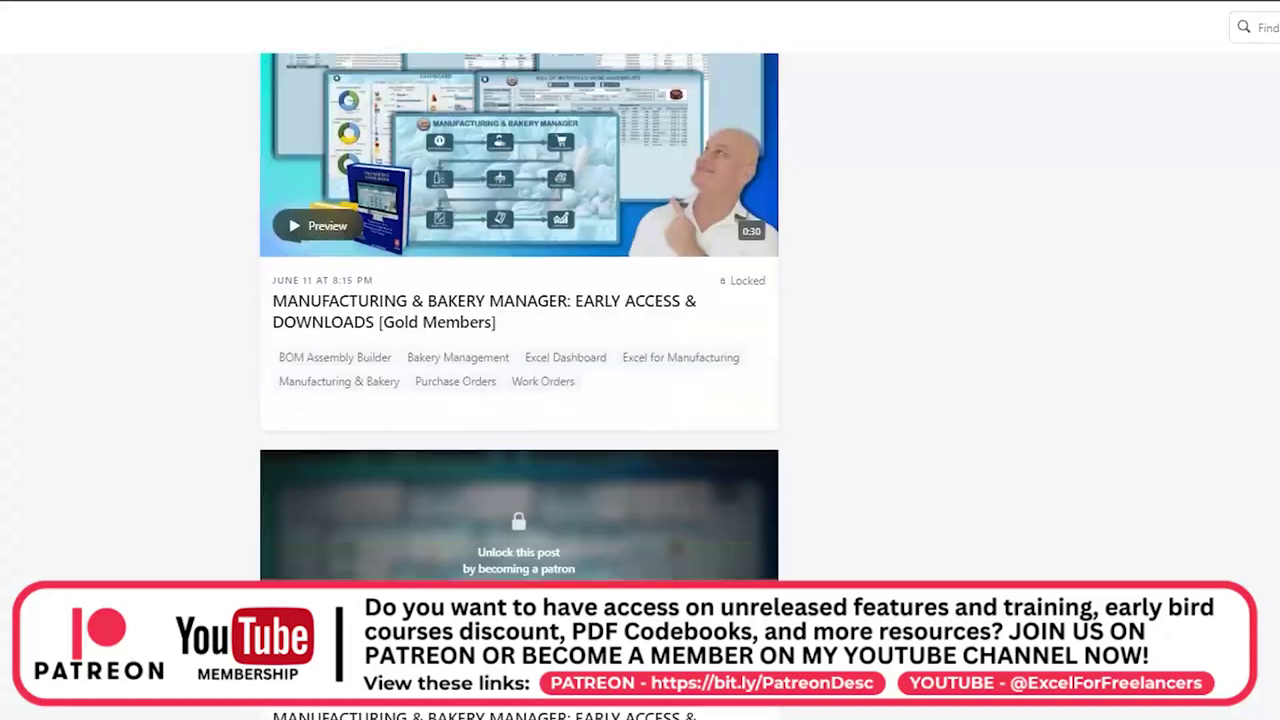
scroll(519, 317, down, 15)
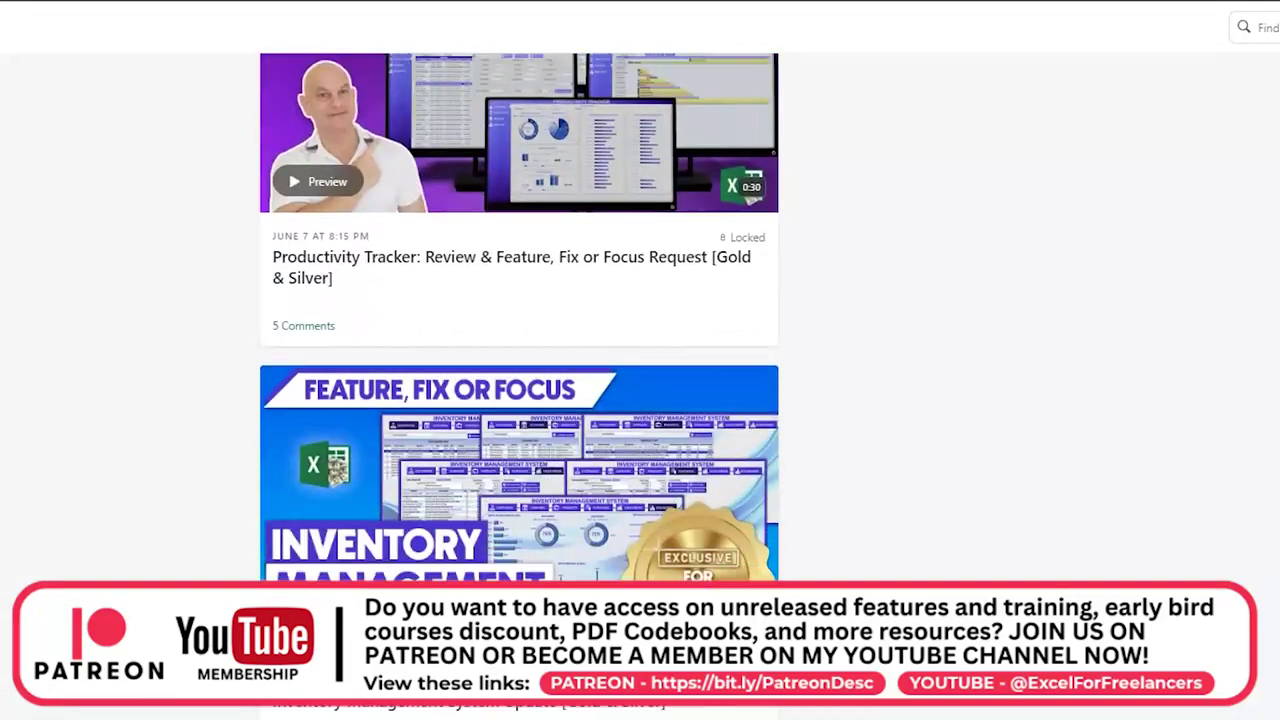
scroll(519, 317, down, 3)
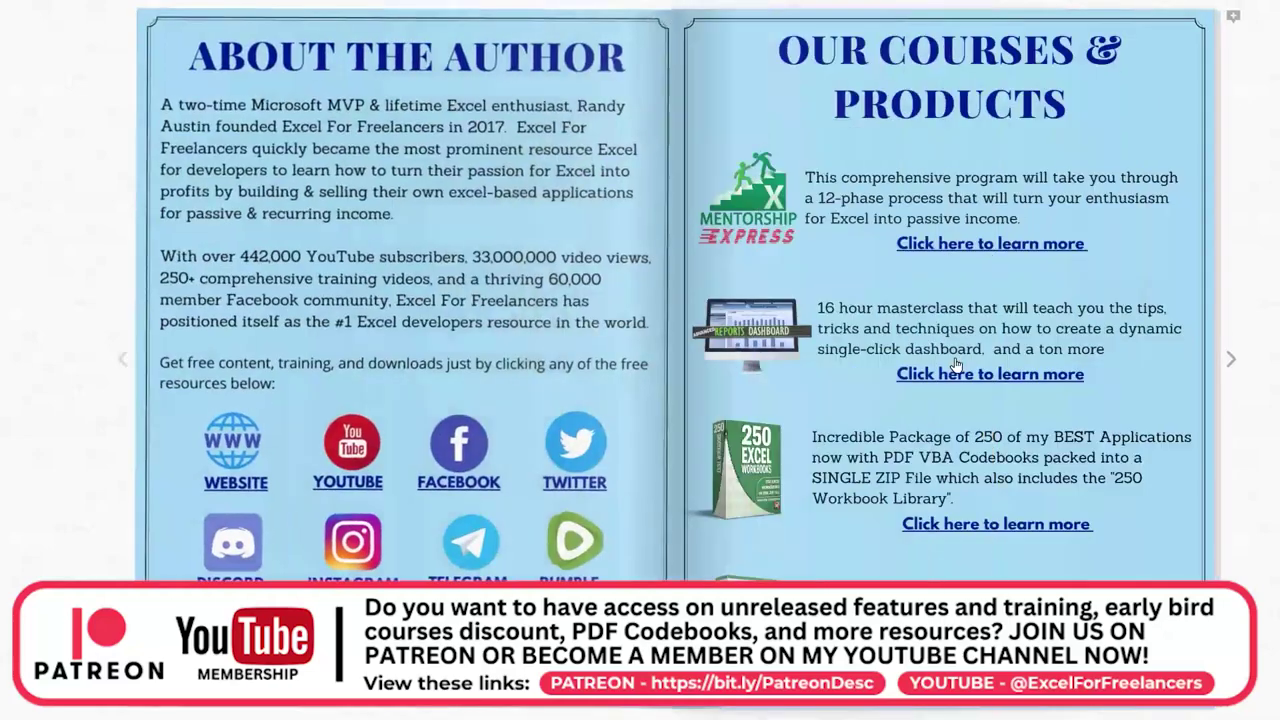
Page through the contents, CoffeePOS, Order_Macros and Screen_Macros spreads to the Index.
click(1231, 362)
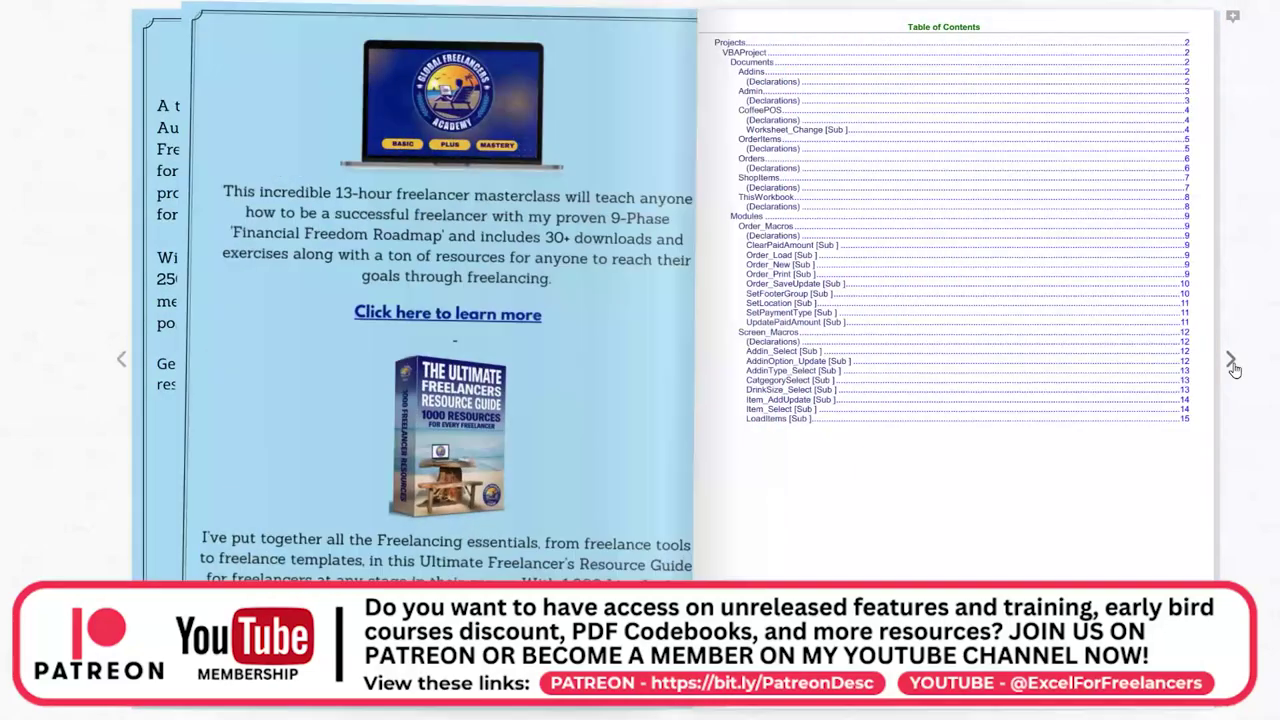
click(1233, 365)
click(1231, 362)
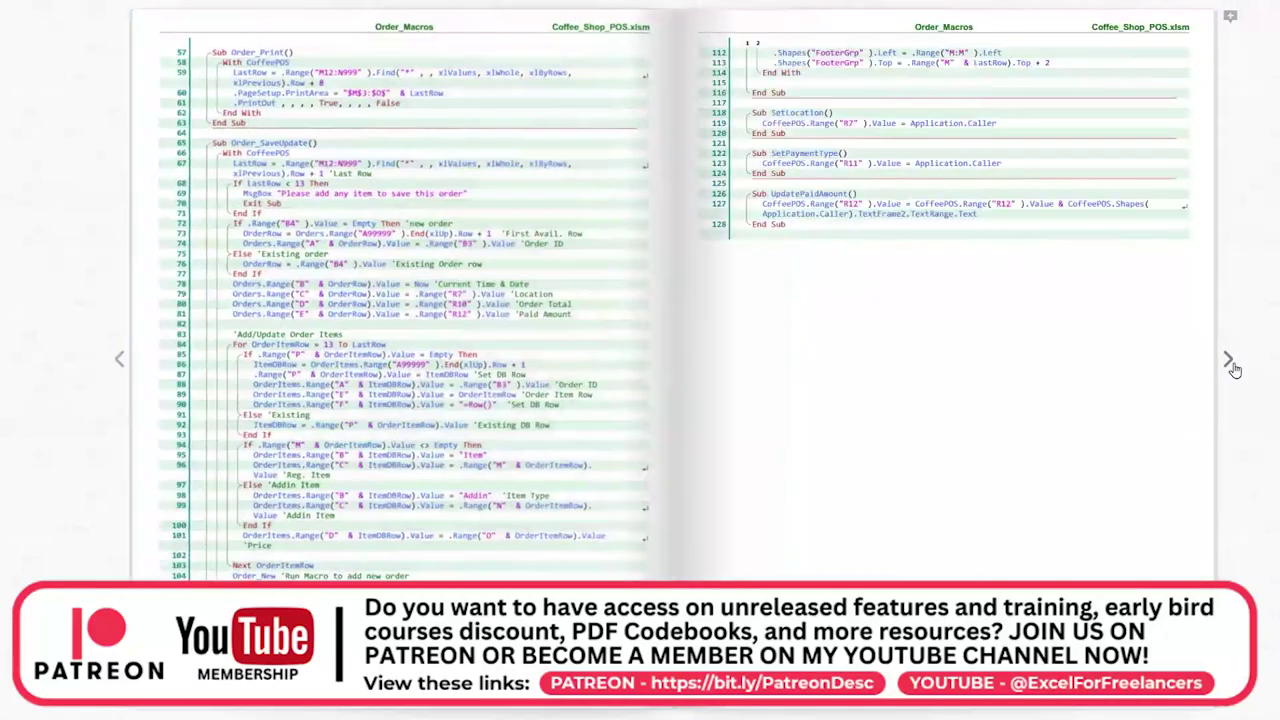
click(1231, 362)
click(1233, 368)
click(1233, 368)
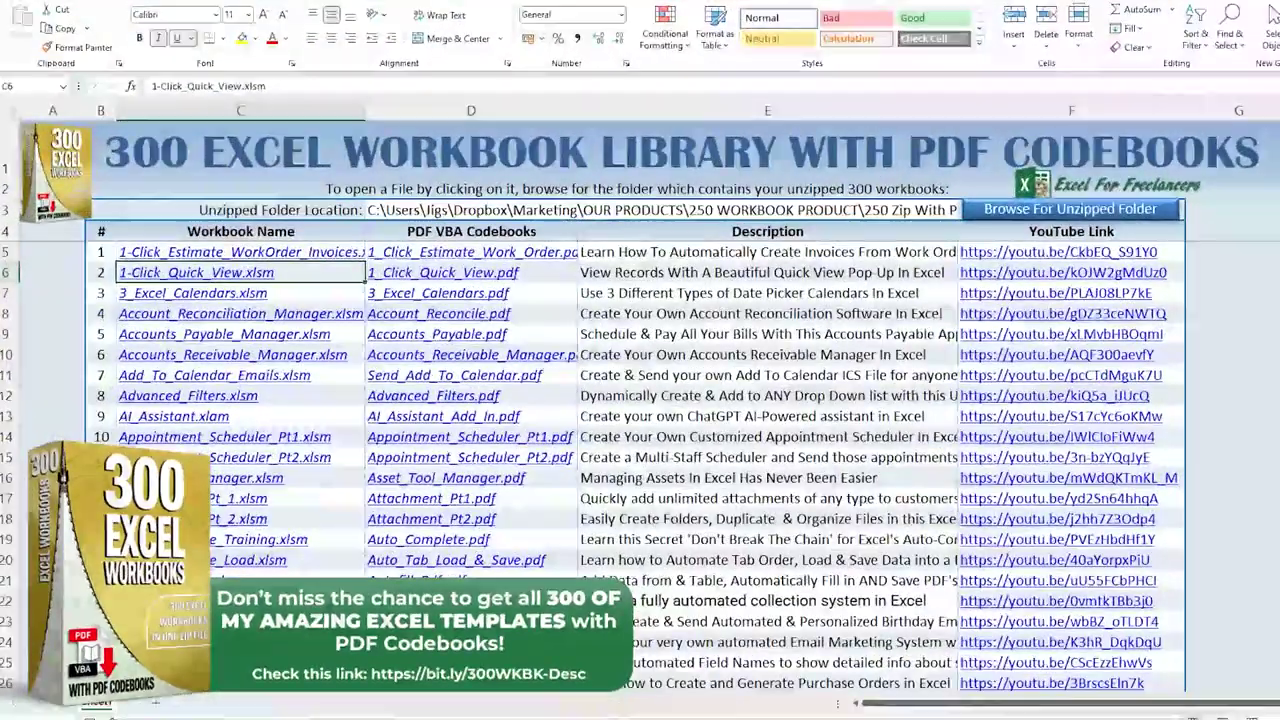
Scroll the workbook library and preview the point-of-sale workbook's YouTube video.
scroll(640, 460, down, 19)
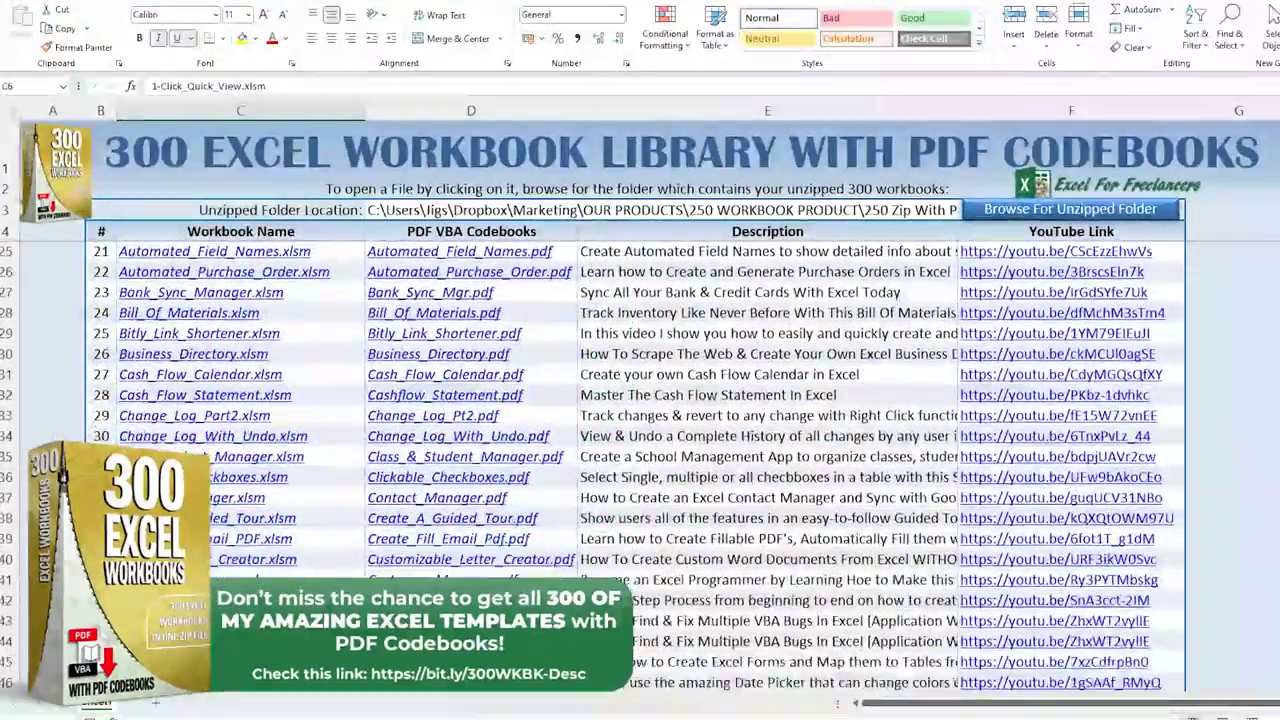
scroll(640, 460, down, 20)
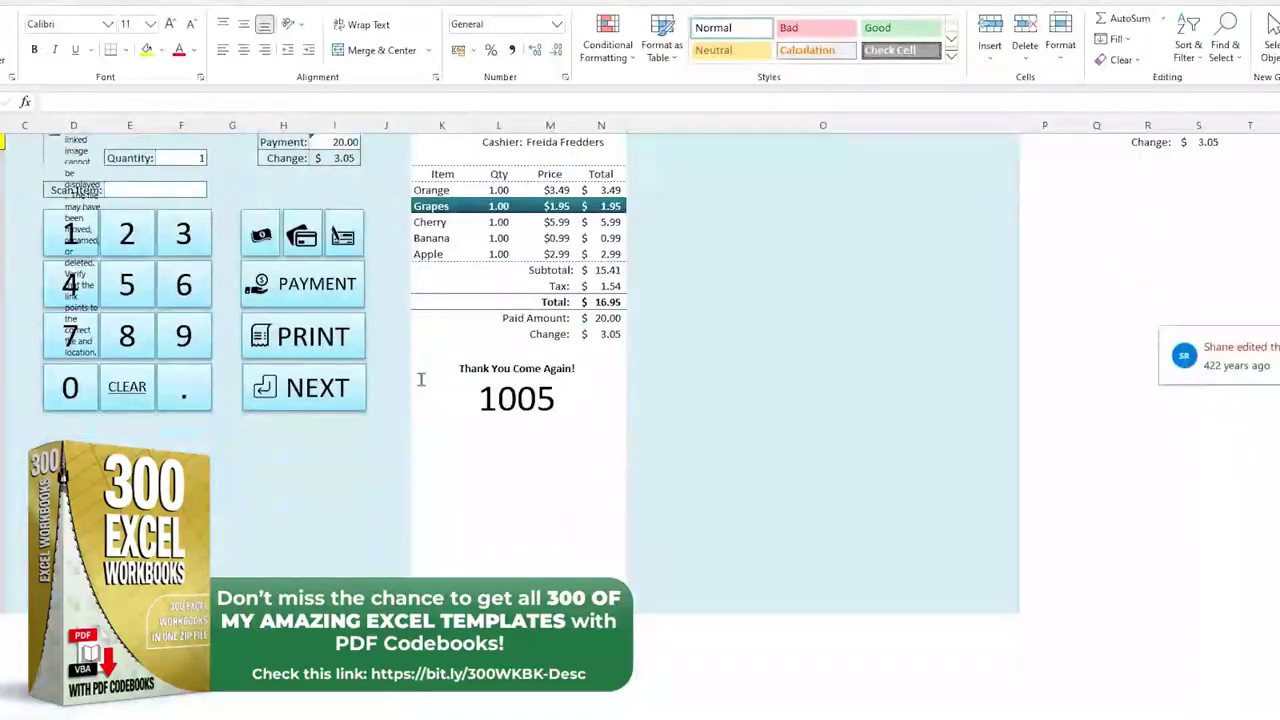
click(1055, 403)
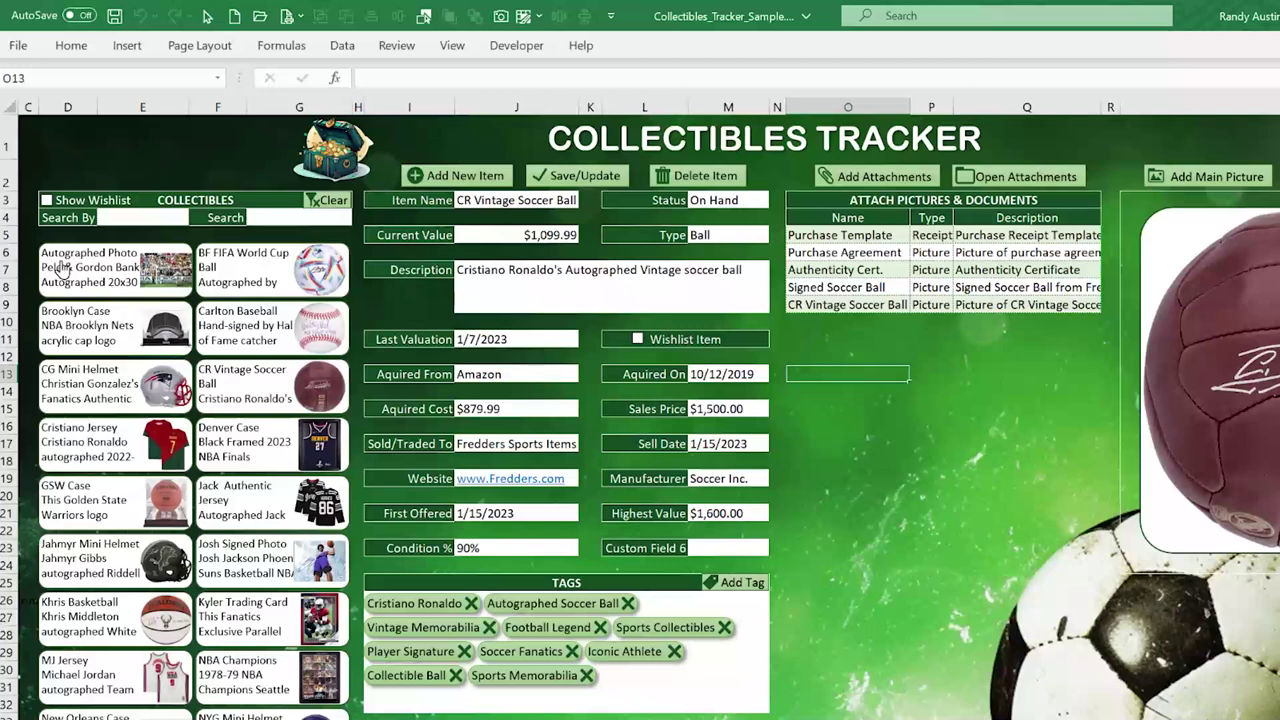
Browse Autographed Photo, Brooklyn Case and Carlton Baseball, then load the BF FIFA World Cup Ball record.
click(143, 272)
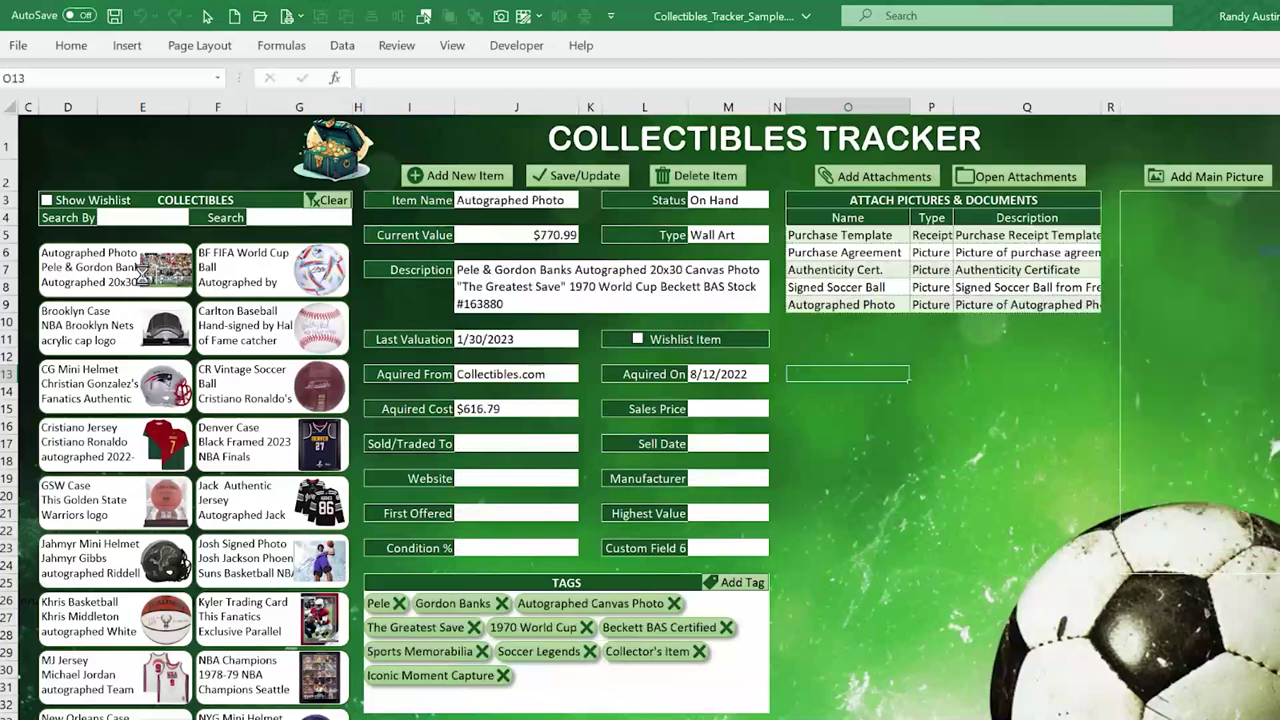
click(116, 336)
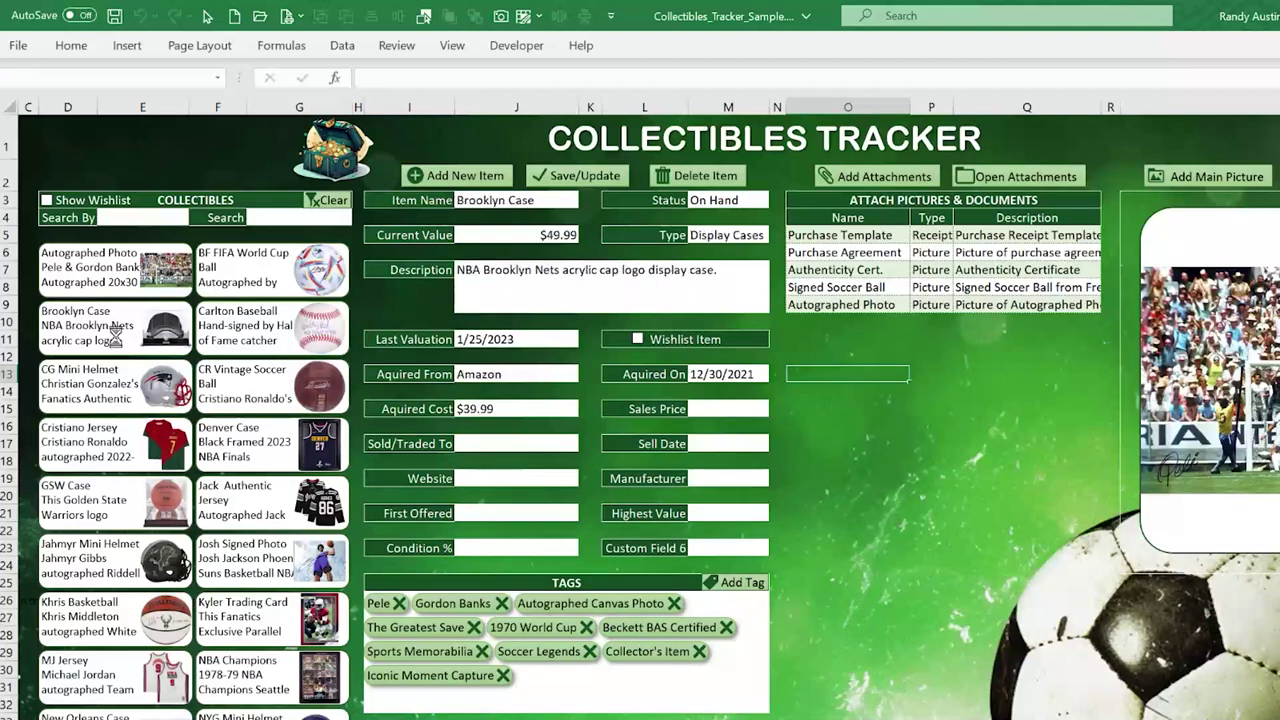
click(252, 336)
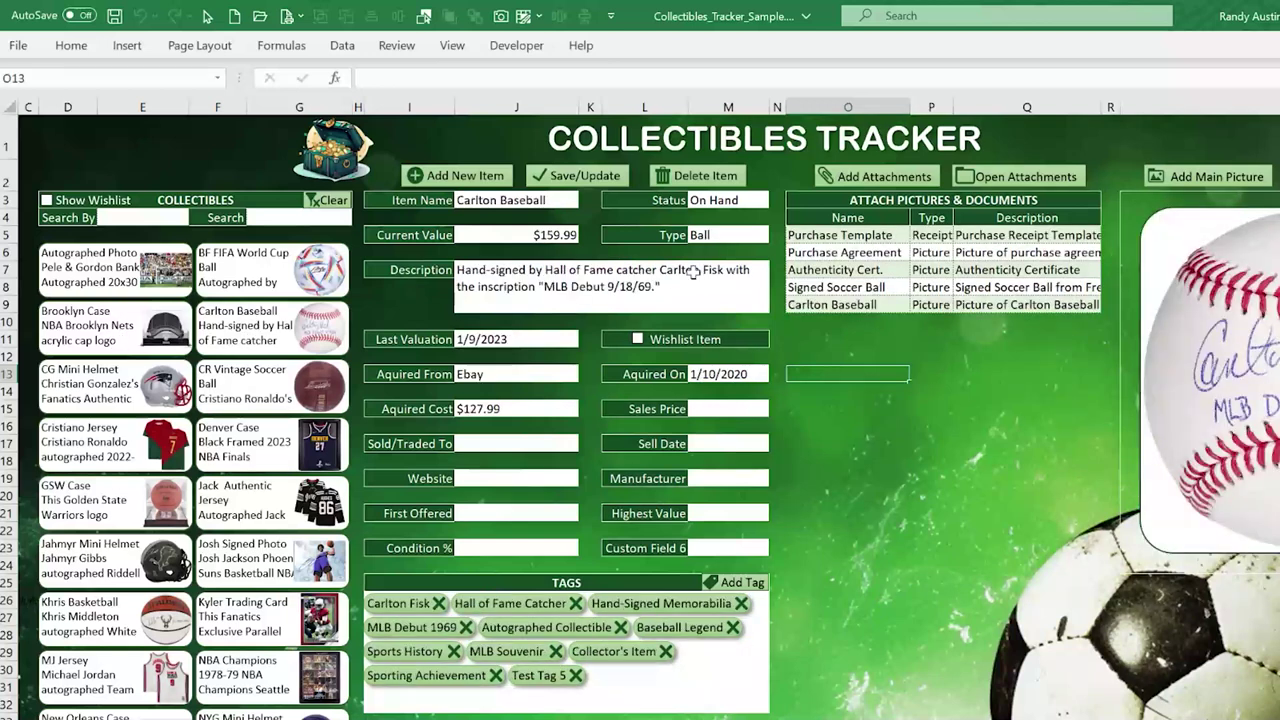
click(289, 272)
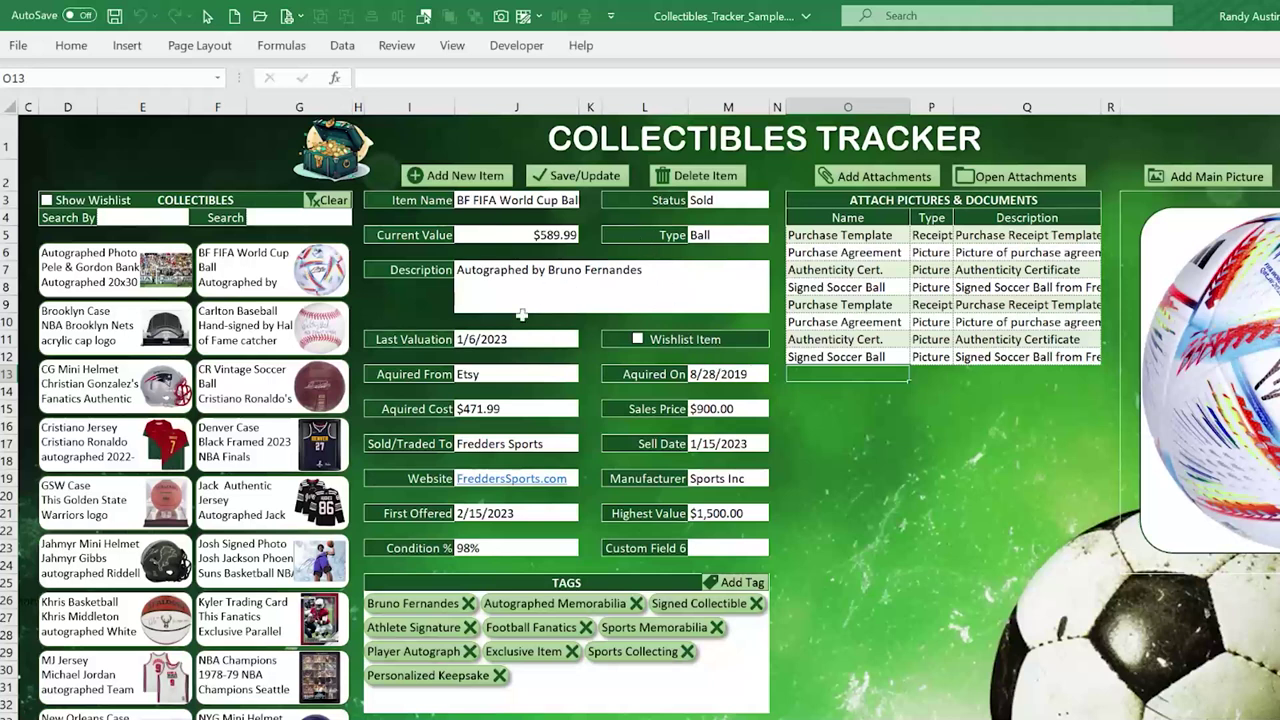
click(134, 217)
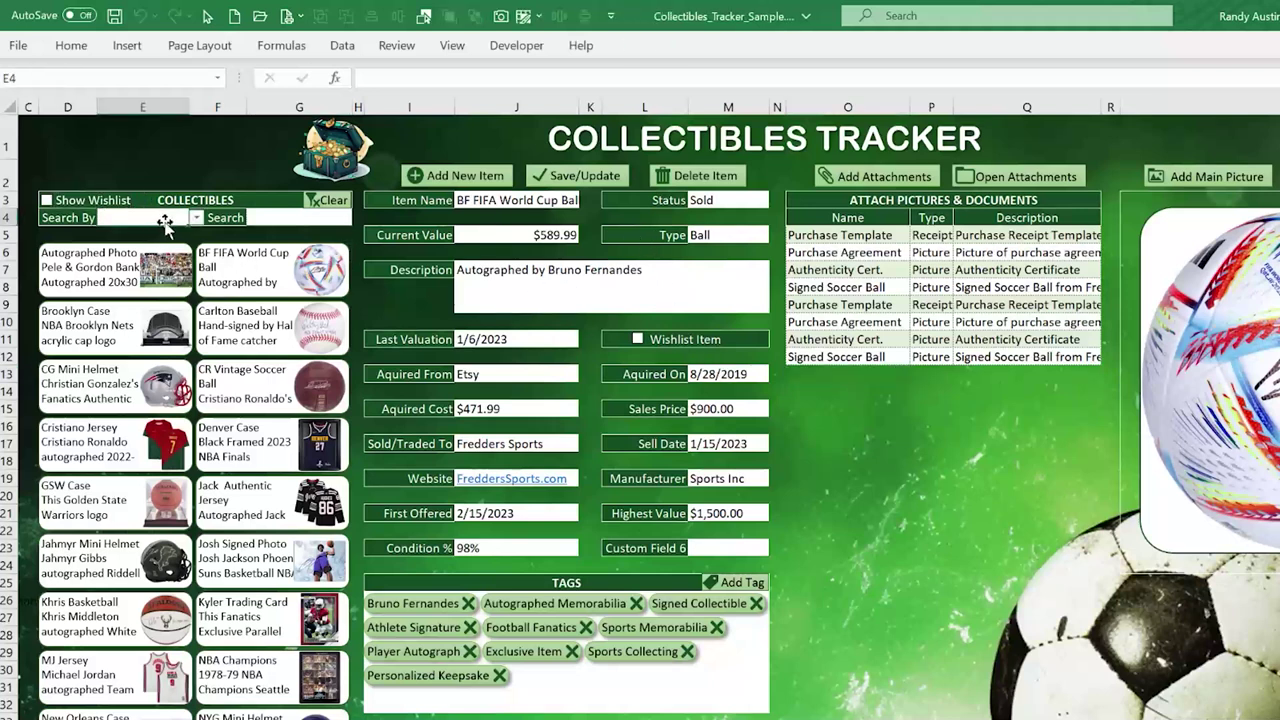
click(196, 217)
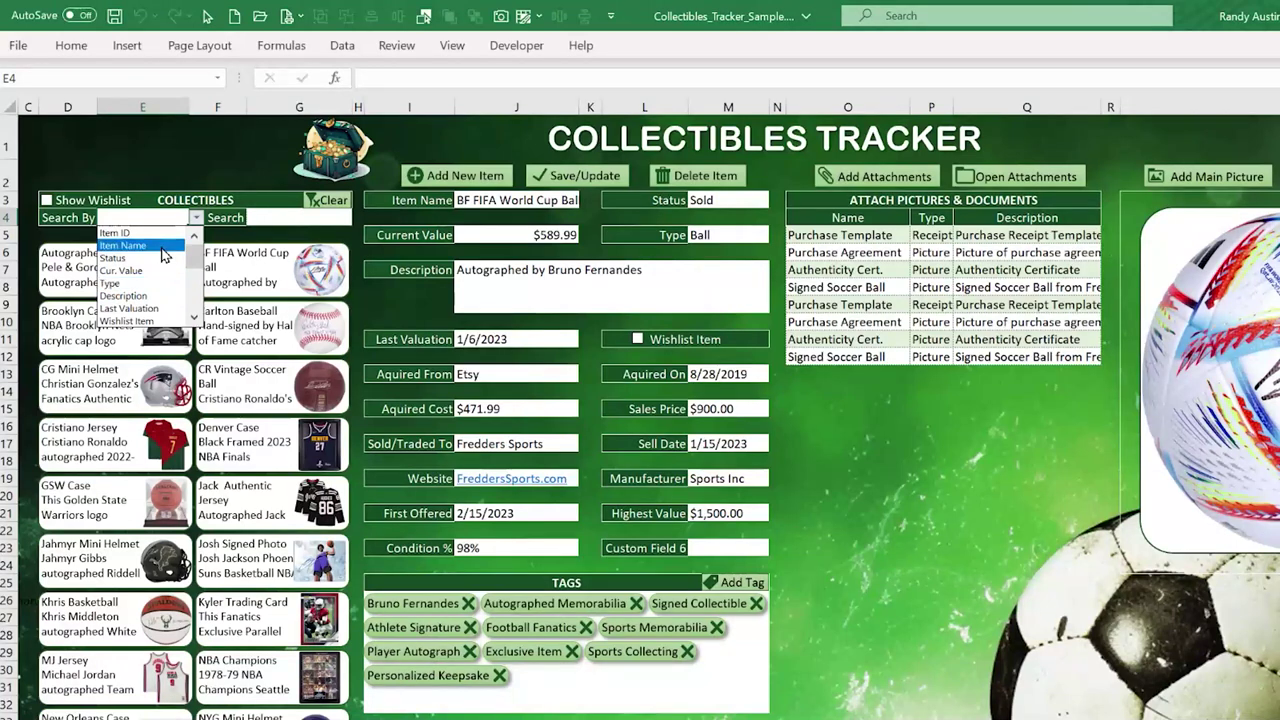
click(122, 245)
click(257, 220)
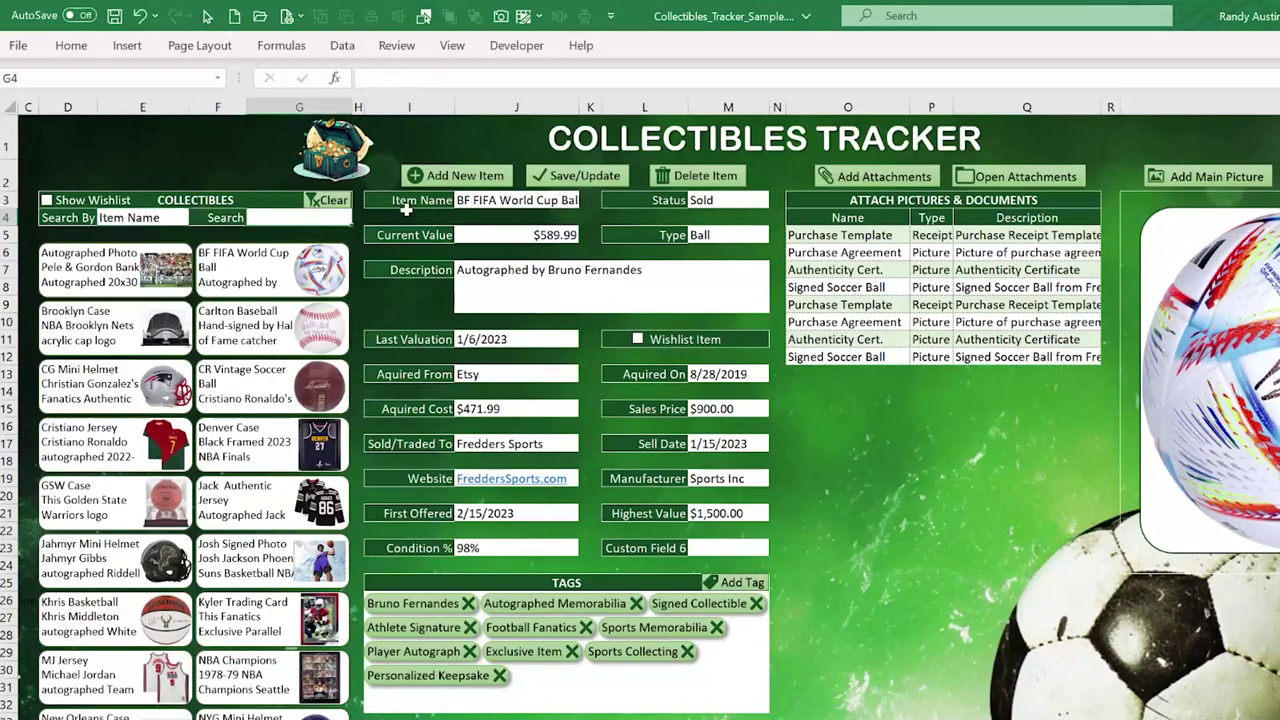
text(sh)
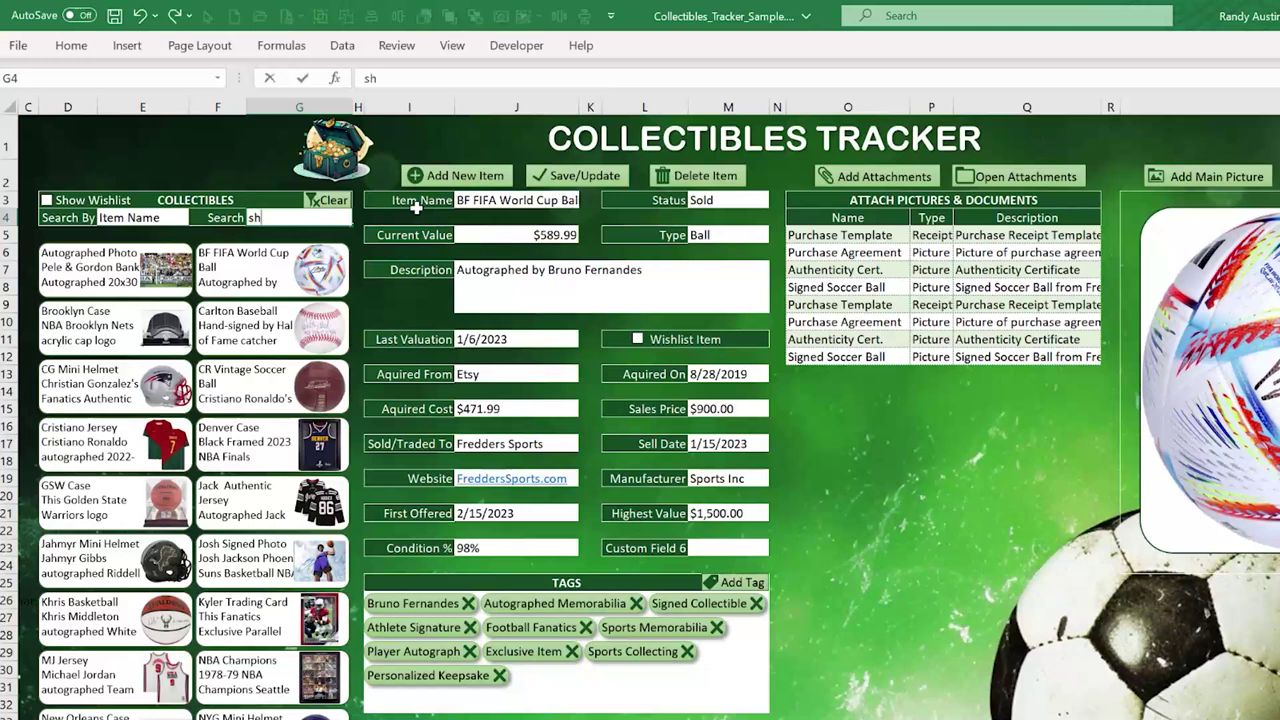
text(irt)
key(Return)
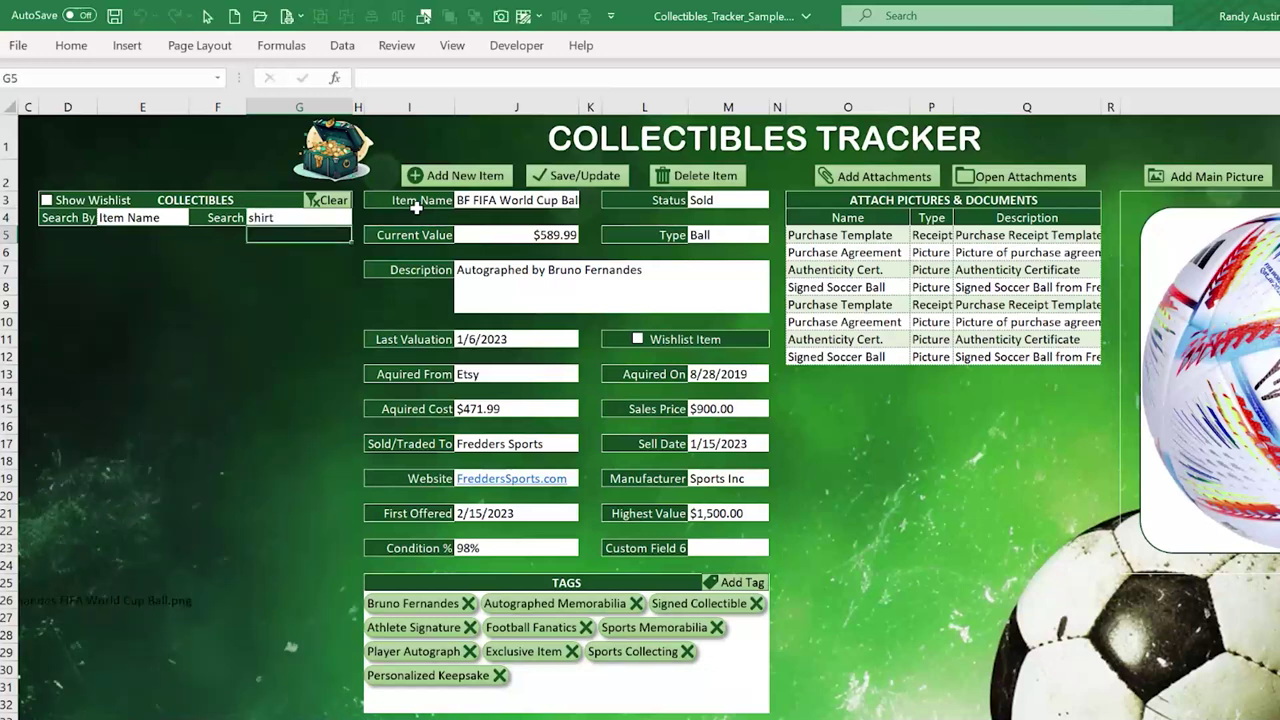
click(329, 218)
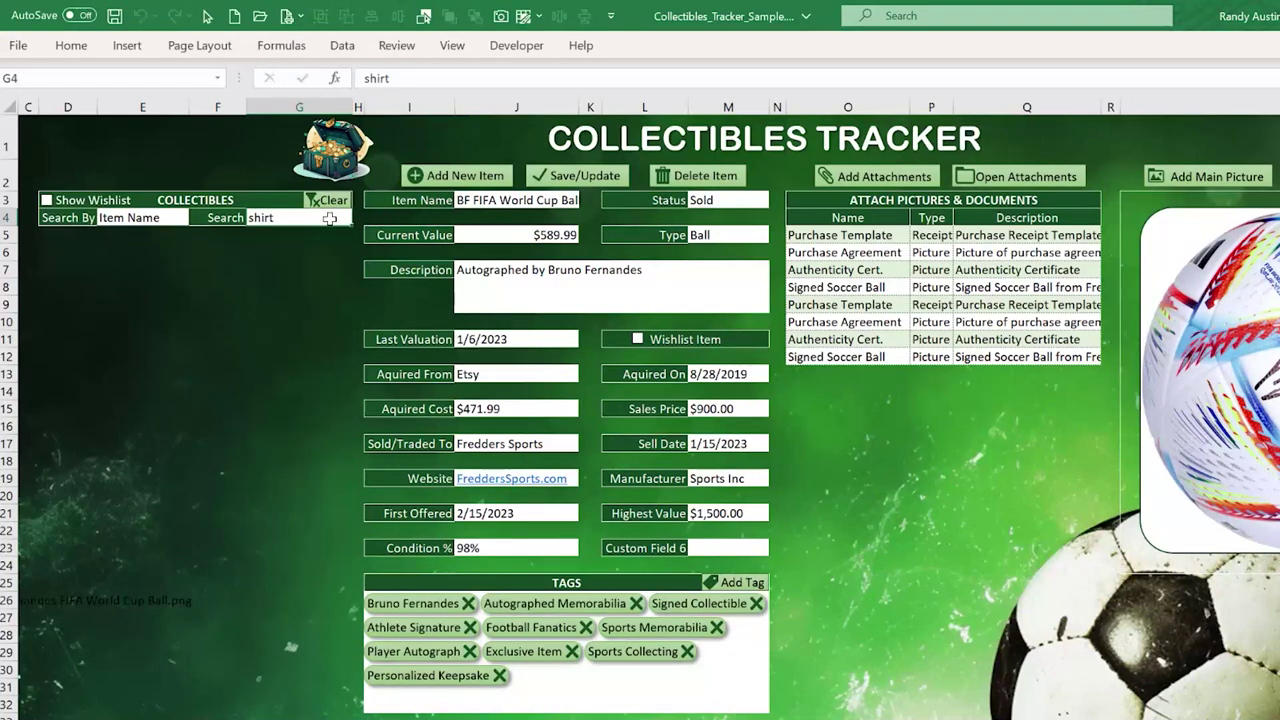
text(jersey)
key(Return)
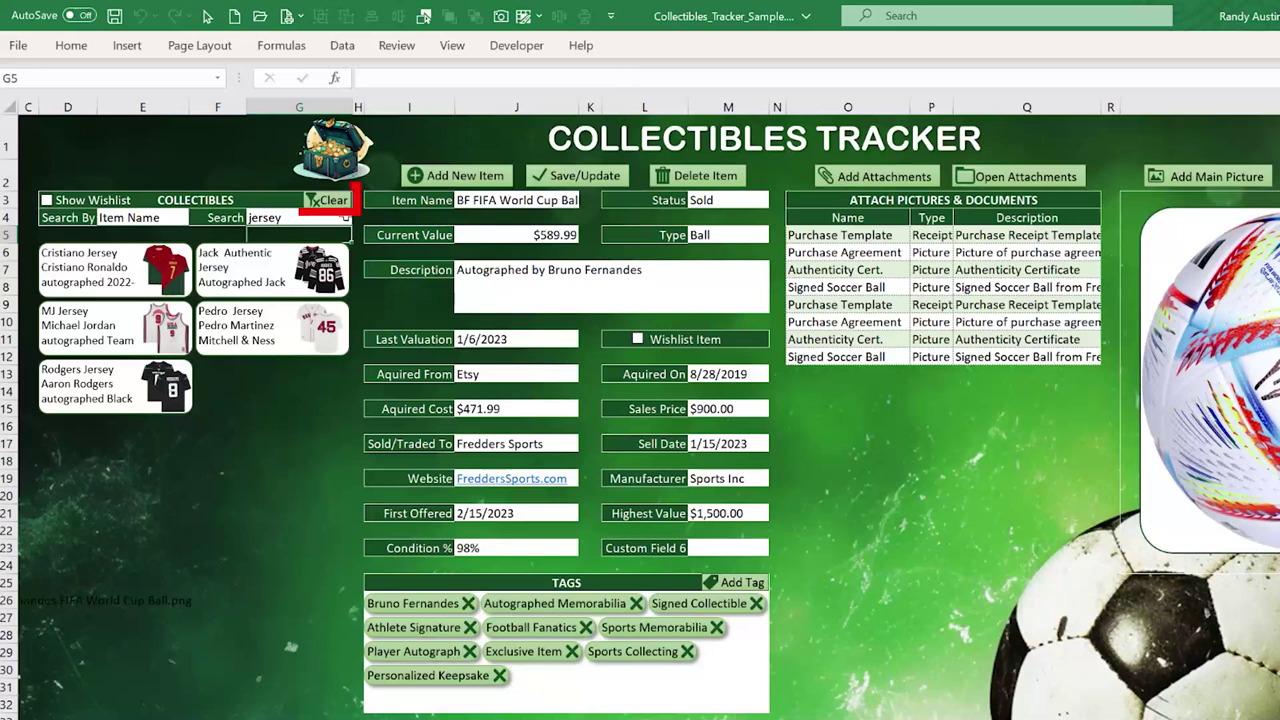
click(334, 201)
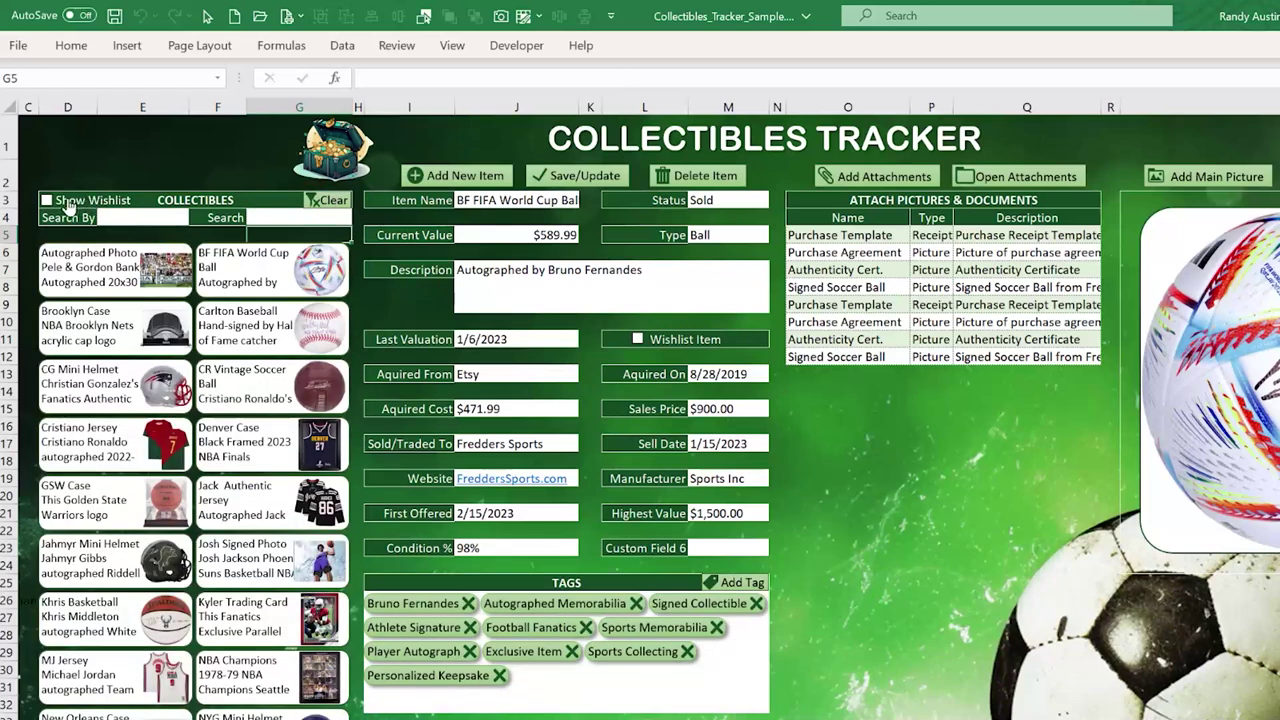
click(66, 203)
click(566, 180)
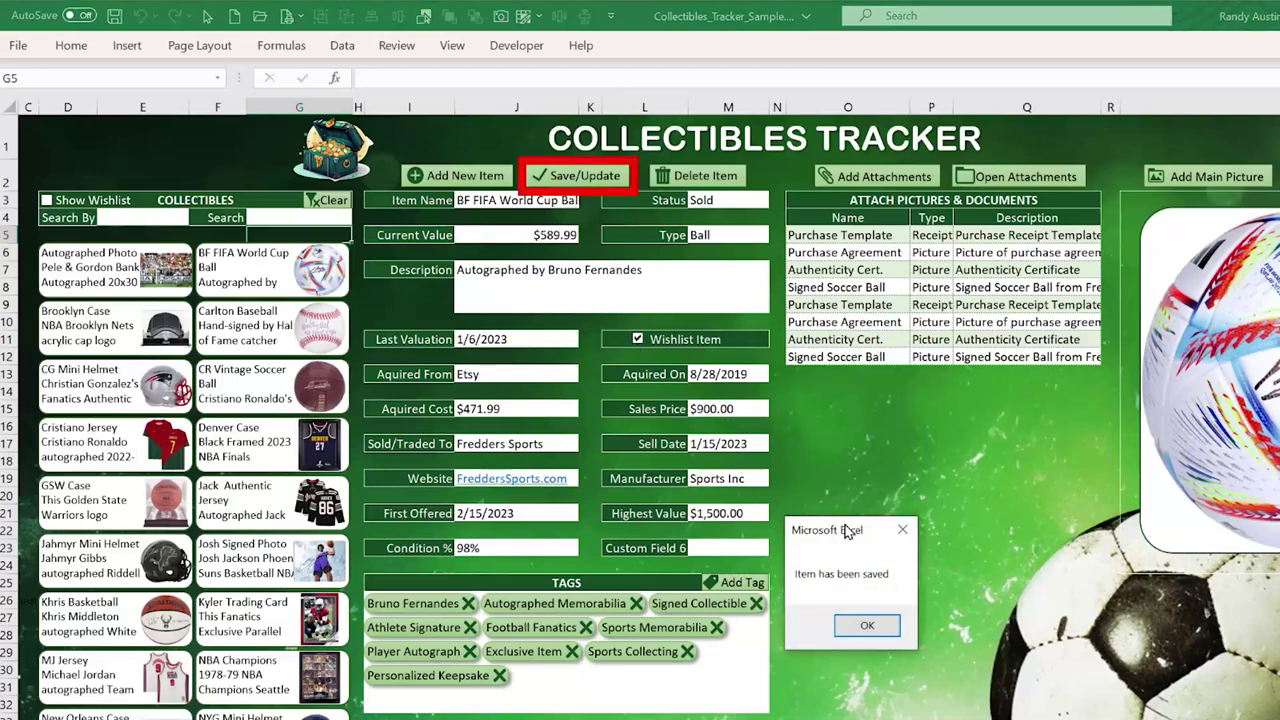
click(867, 625)
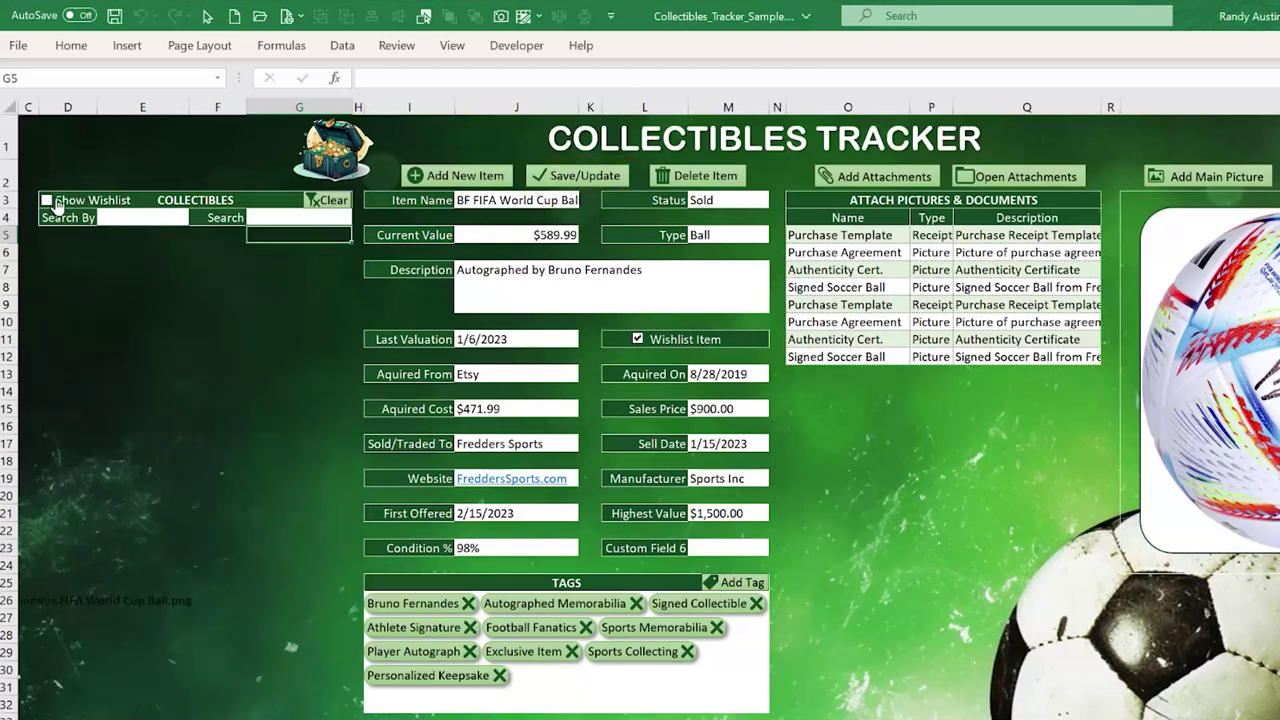
click(57, 204)
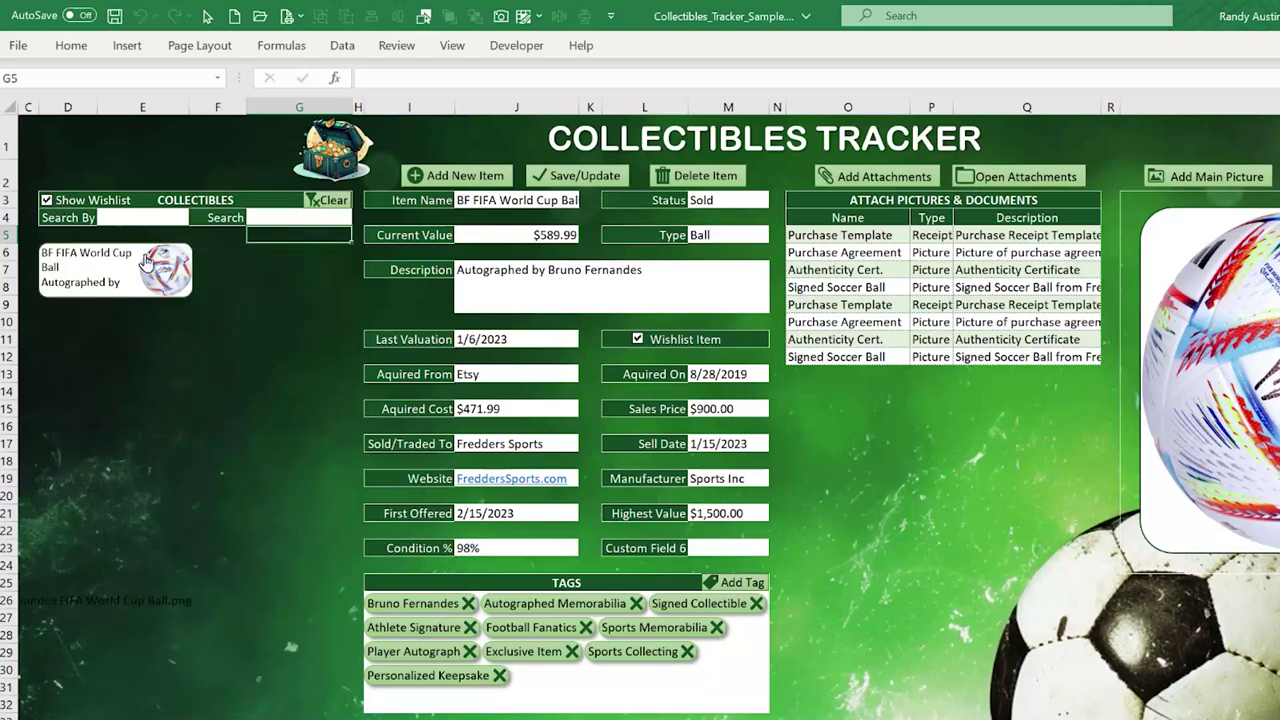
click(137, 273)
click(563, 177)
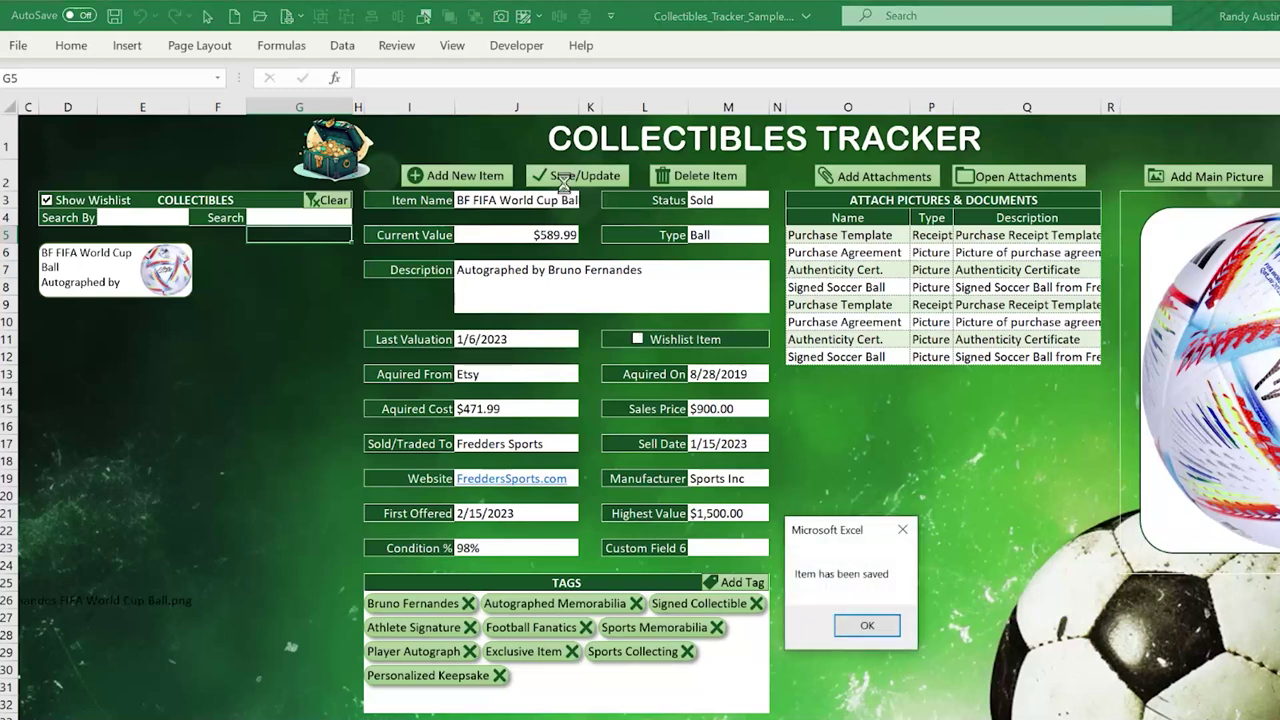
click(867, 625)
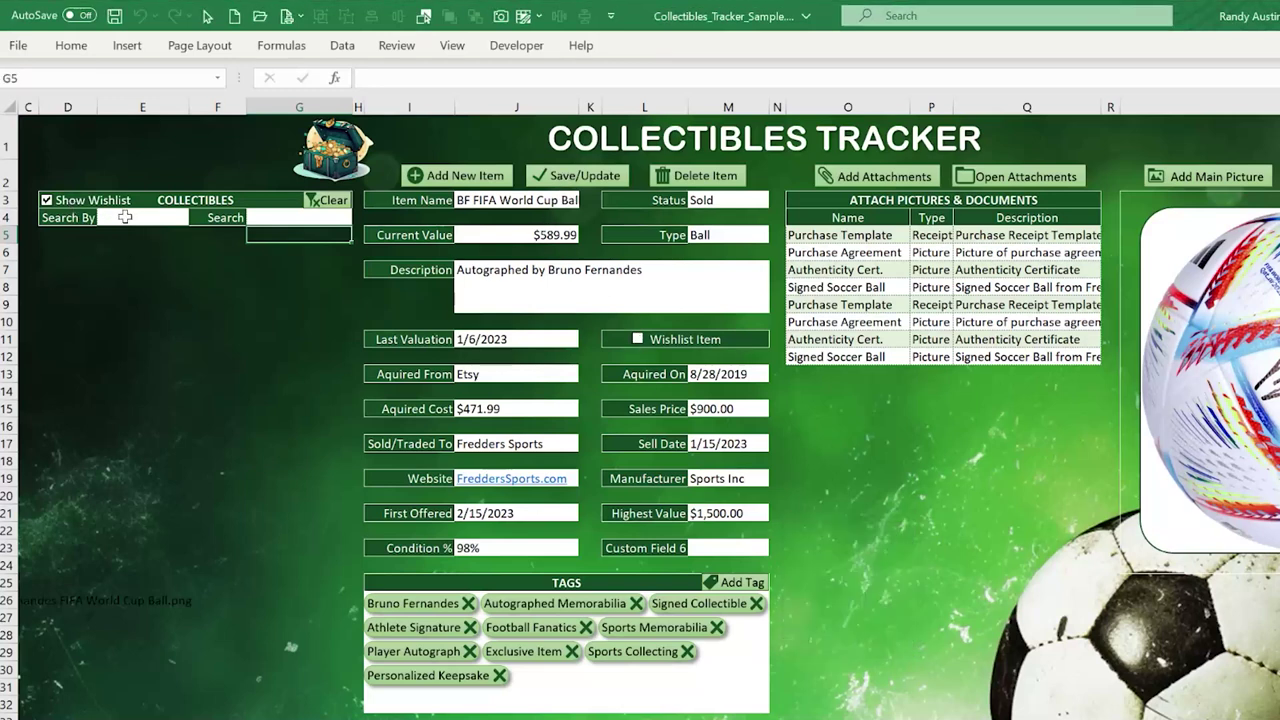
click(125, 217)
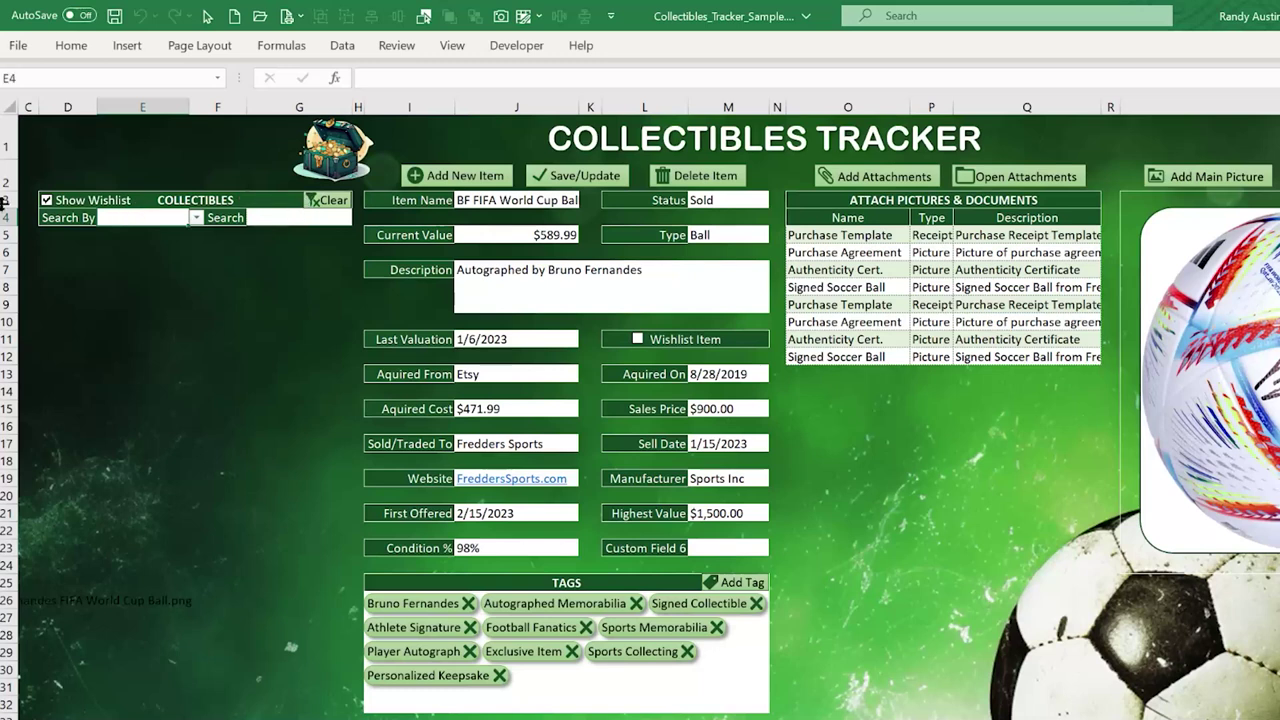
click(45, 201)
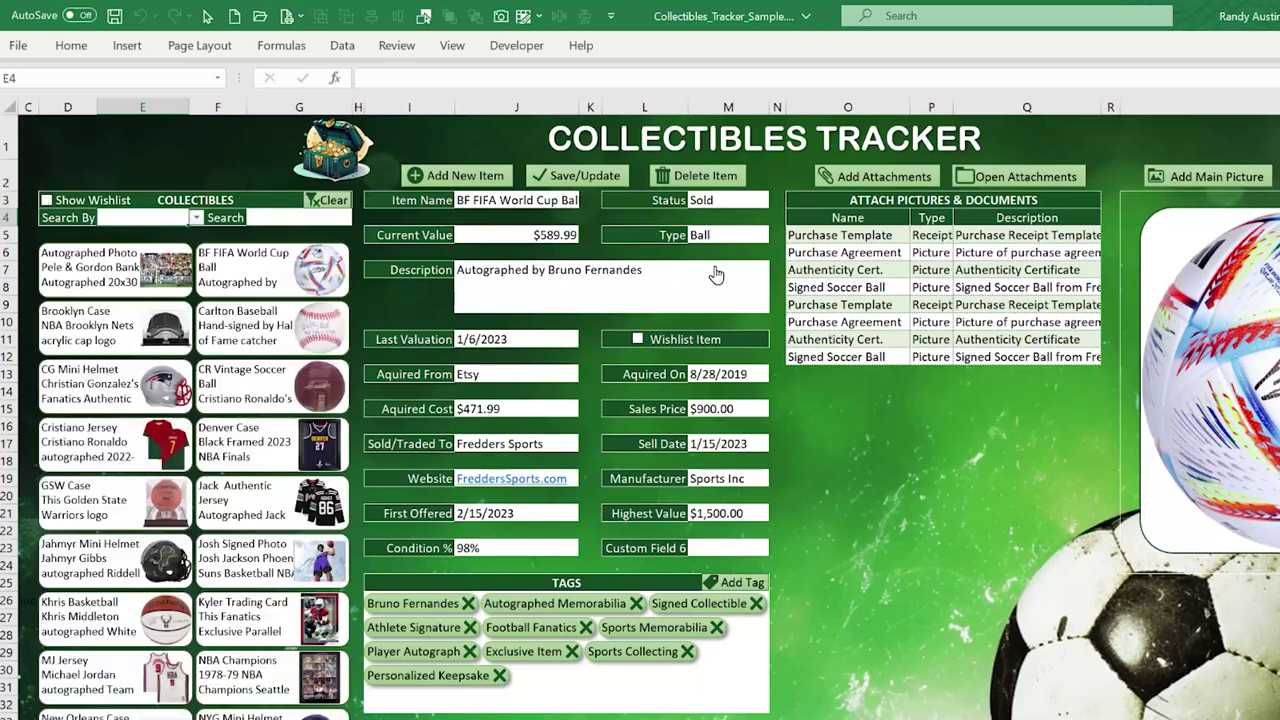
Preview the World Cup ball's Purchase Agreement, Authenticity Cert. and Signed Soccer Ball attachments.
click(826, 248)
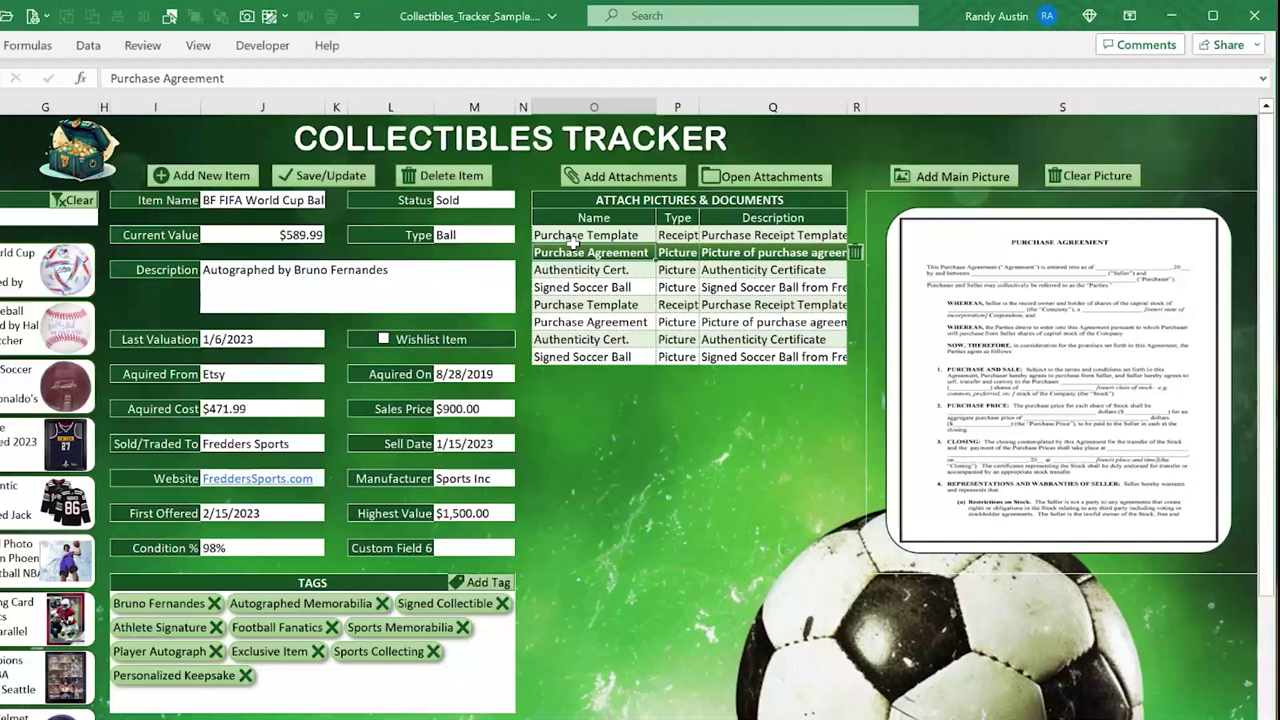
click(615, 270)
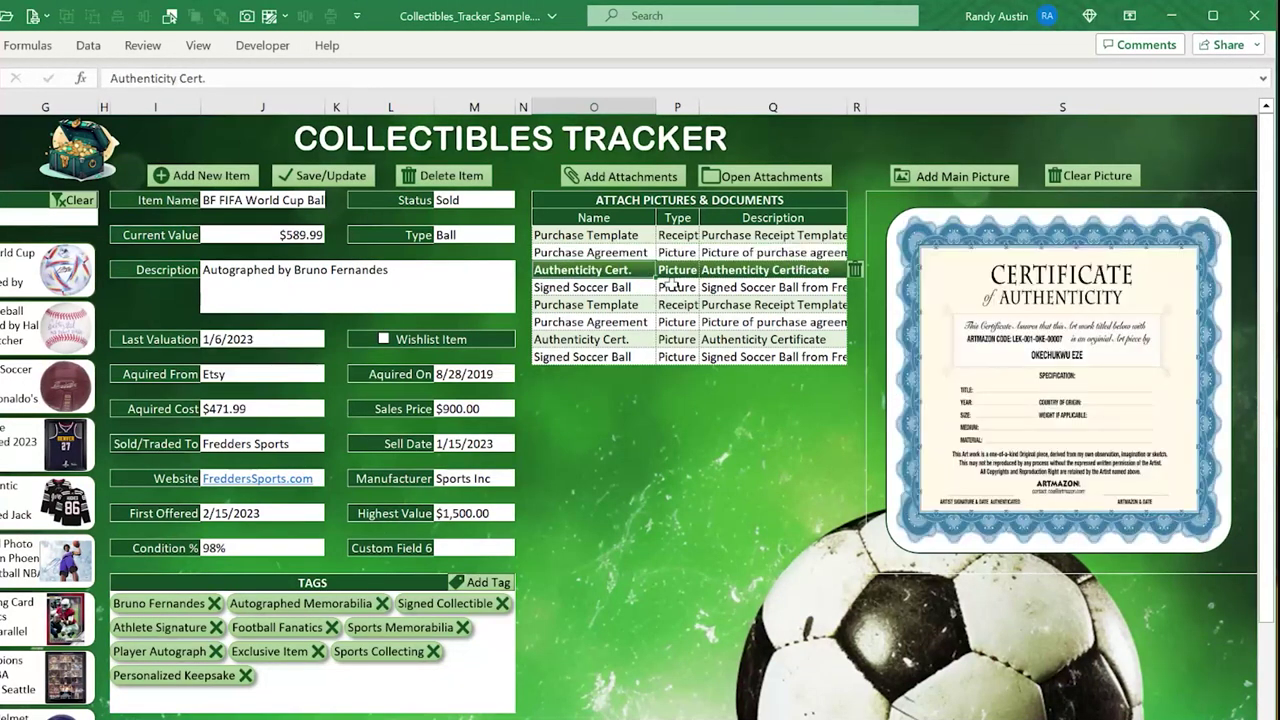
click(637, 287)
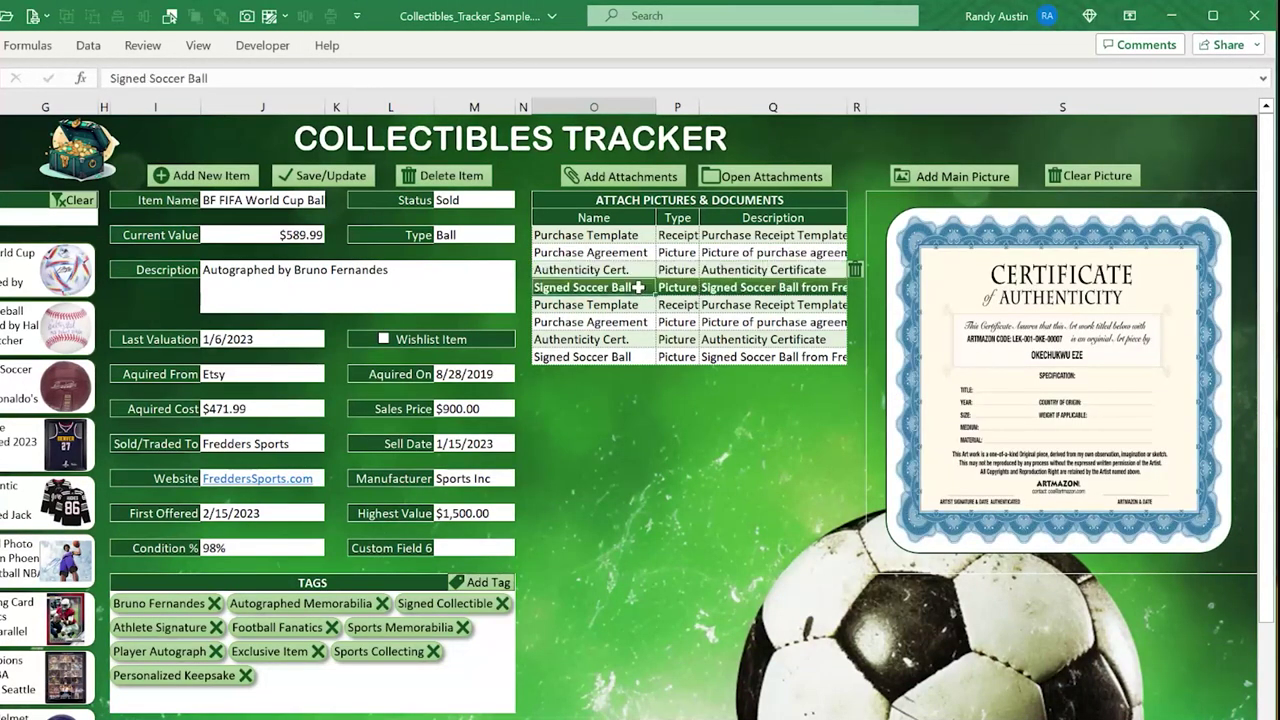